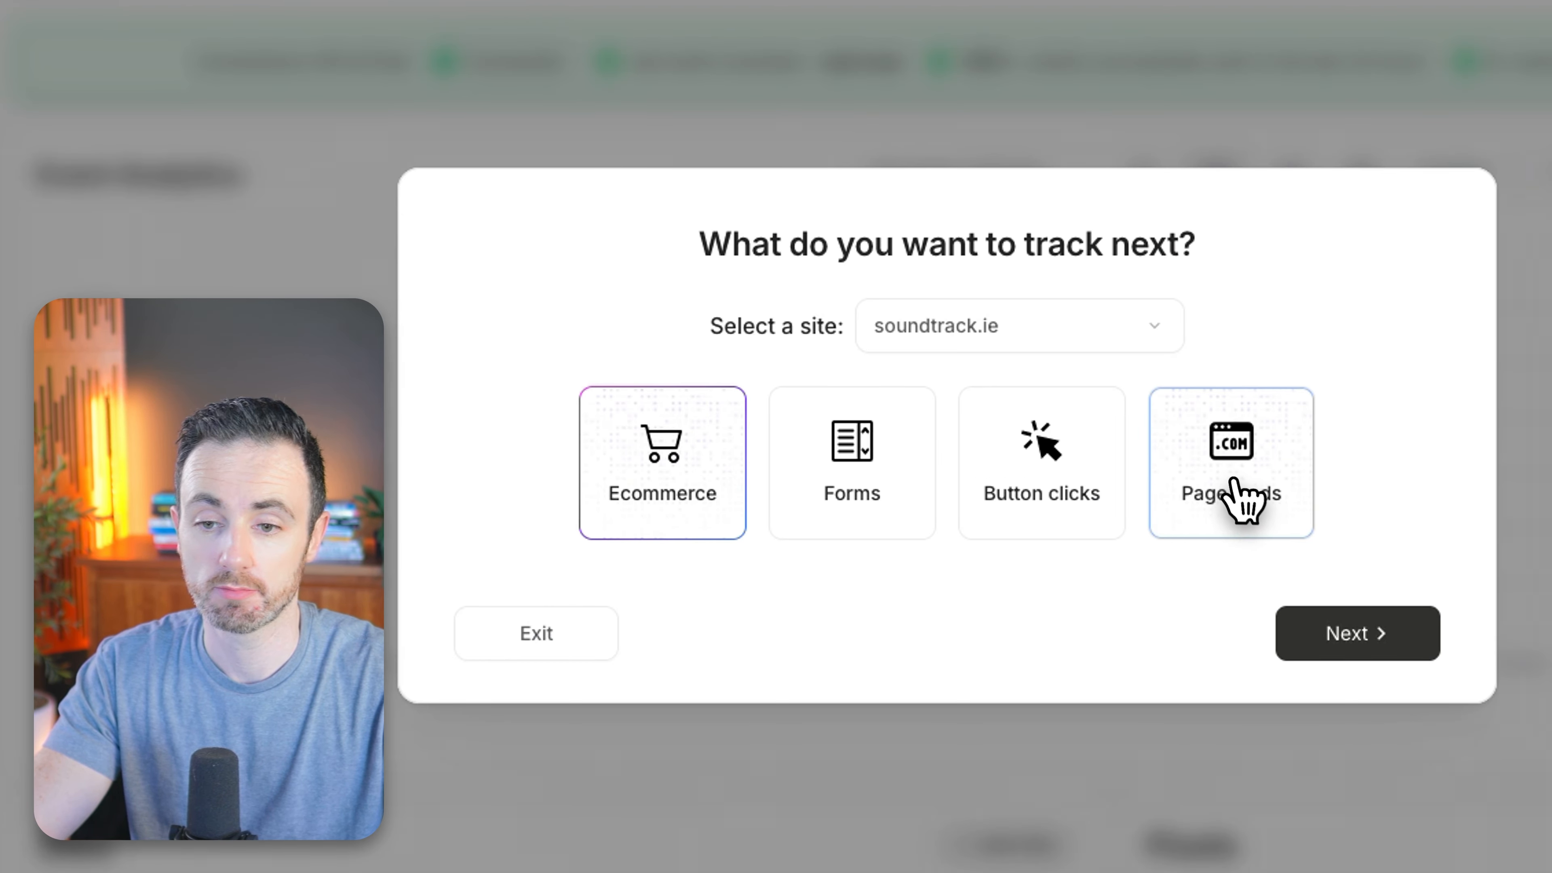
- Choose page loads as the tracking type for soundtrack.ie, then copy the Gift card product page's URL from the live site
{"action": "left_click", "coordinate": [1244, 498]}
{"action": "left_click", "coordinate": [1357, 636]}
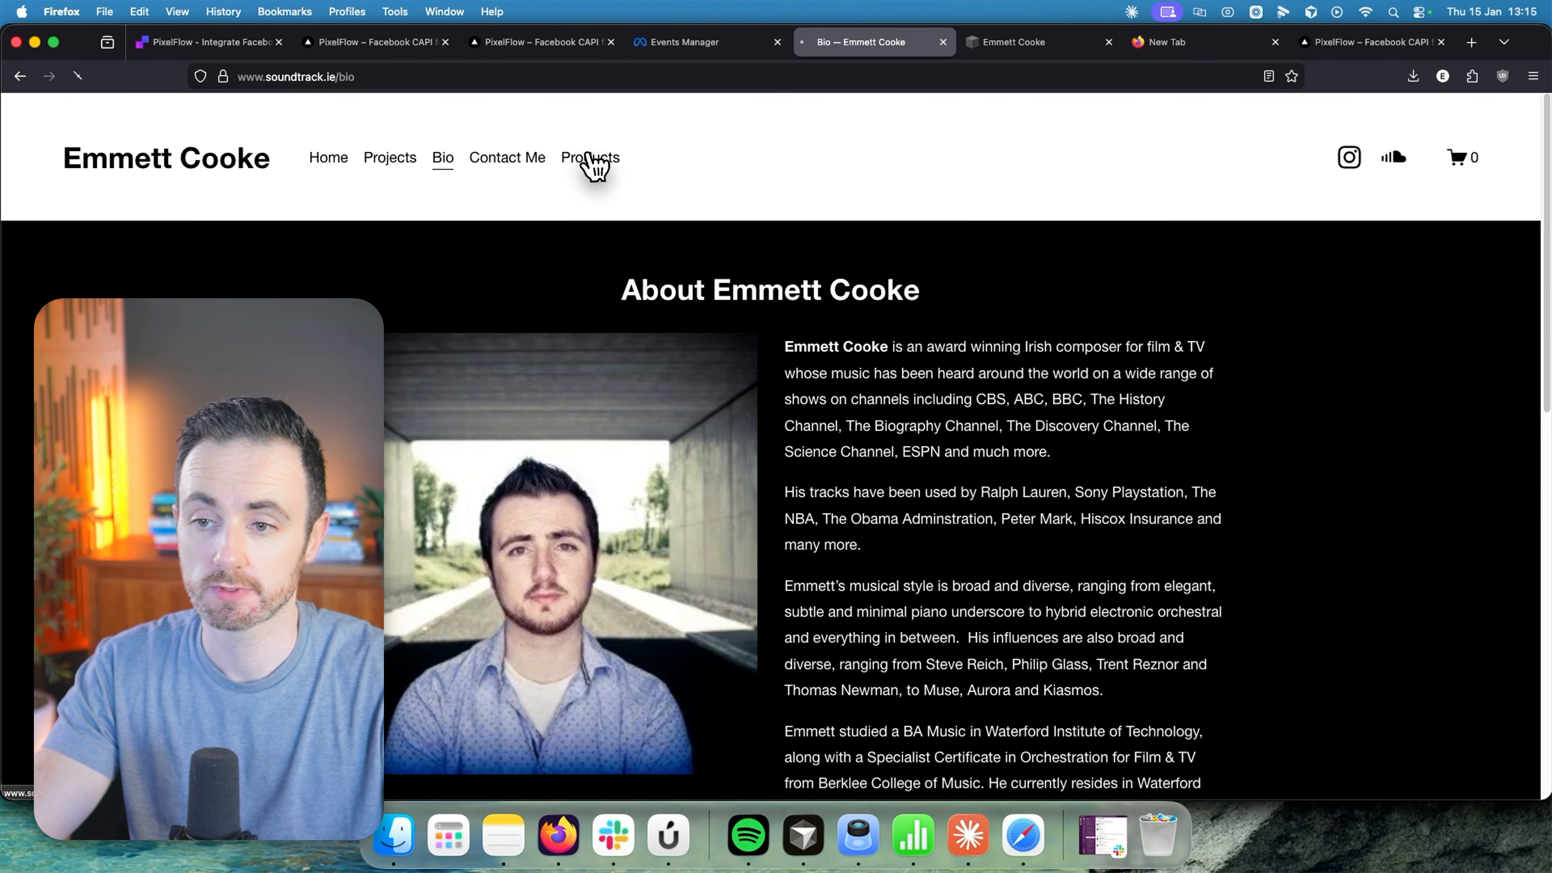
{"action": "left_click", "coordinate": [588, 156]}
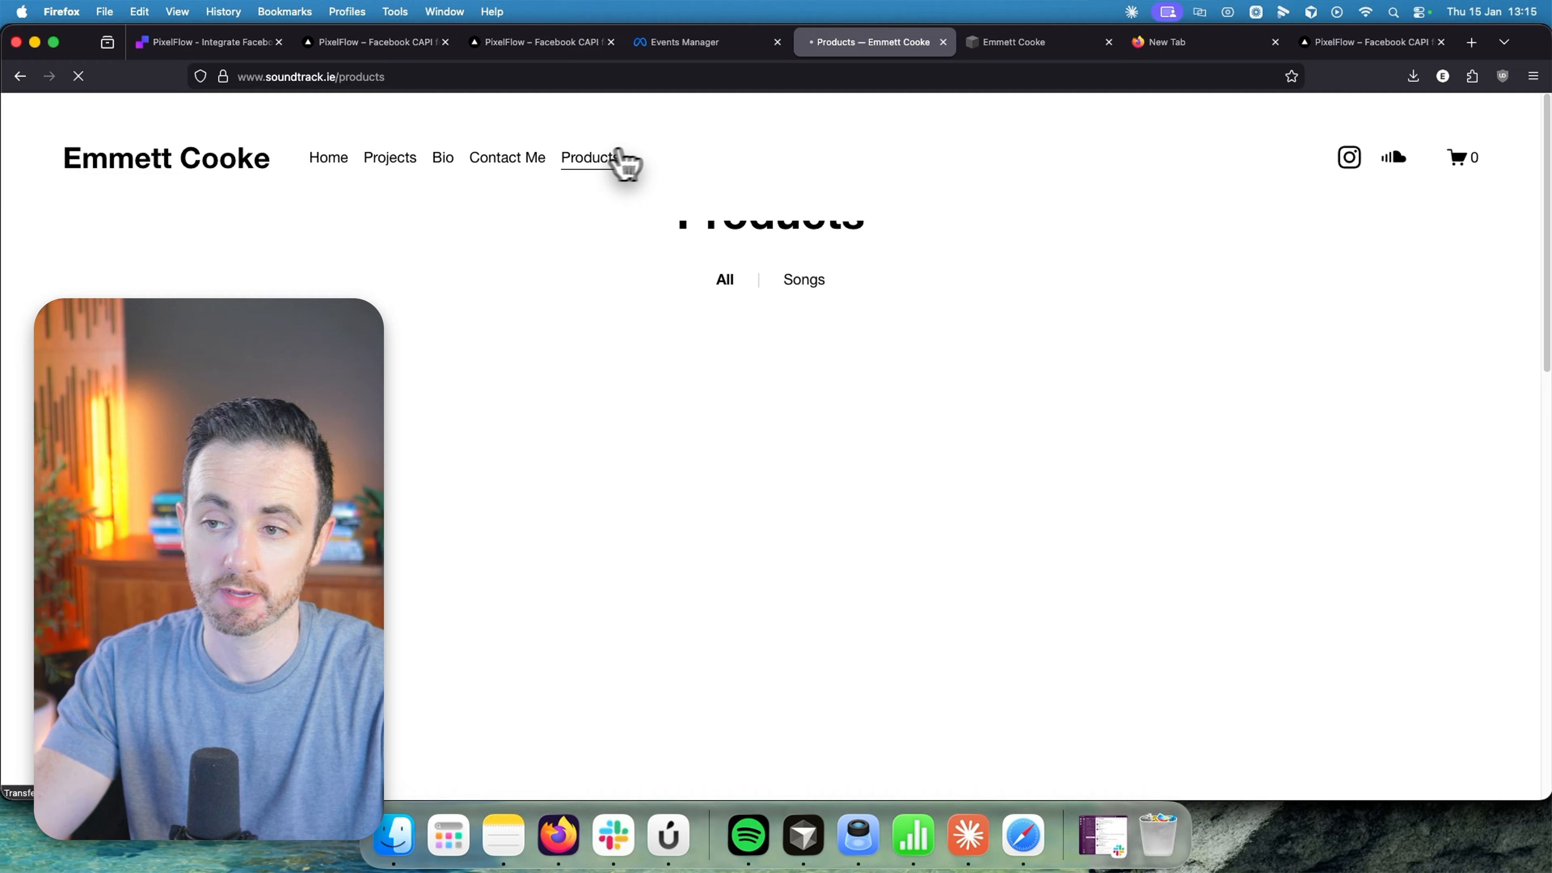
{"action": "scroll", "coordinate": [662, 229], "scroll_direction": "down", "scroll_amount": 2}
{"action": "left_click", "coordinate": [469, 335]}
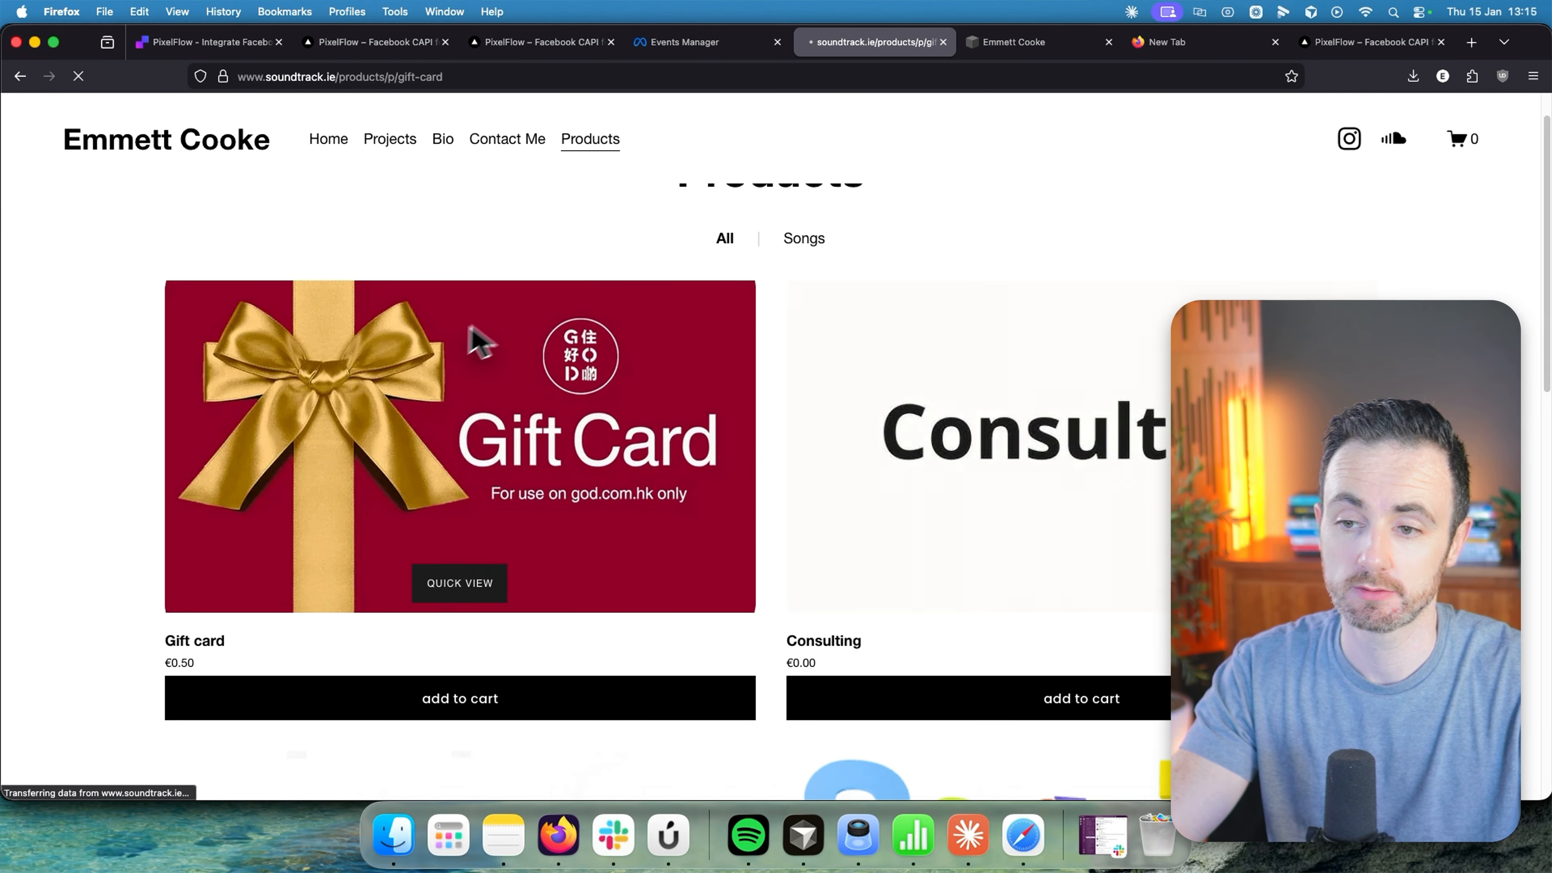
{"action": "left_click", "coordinate": [575, 75]}
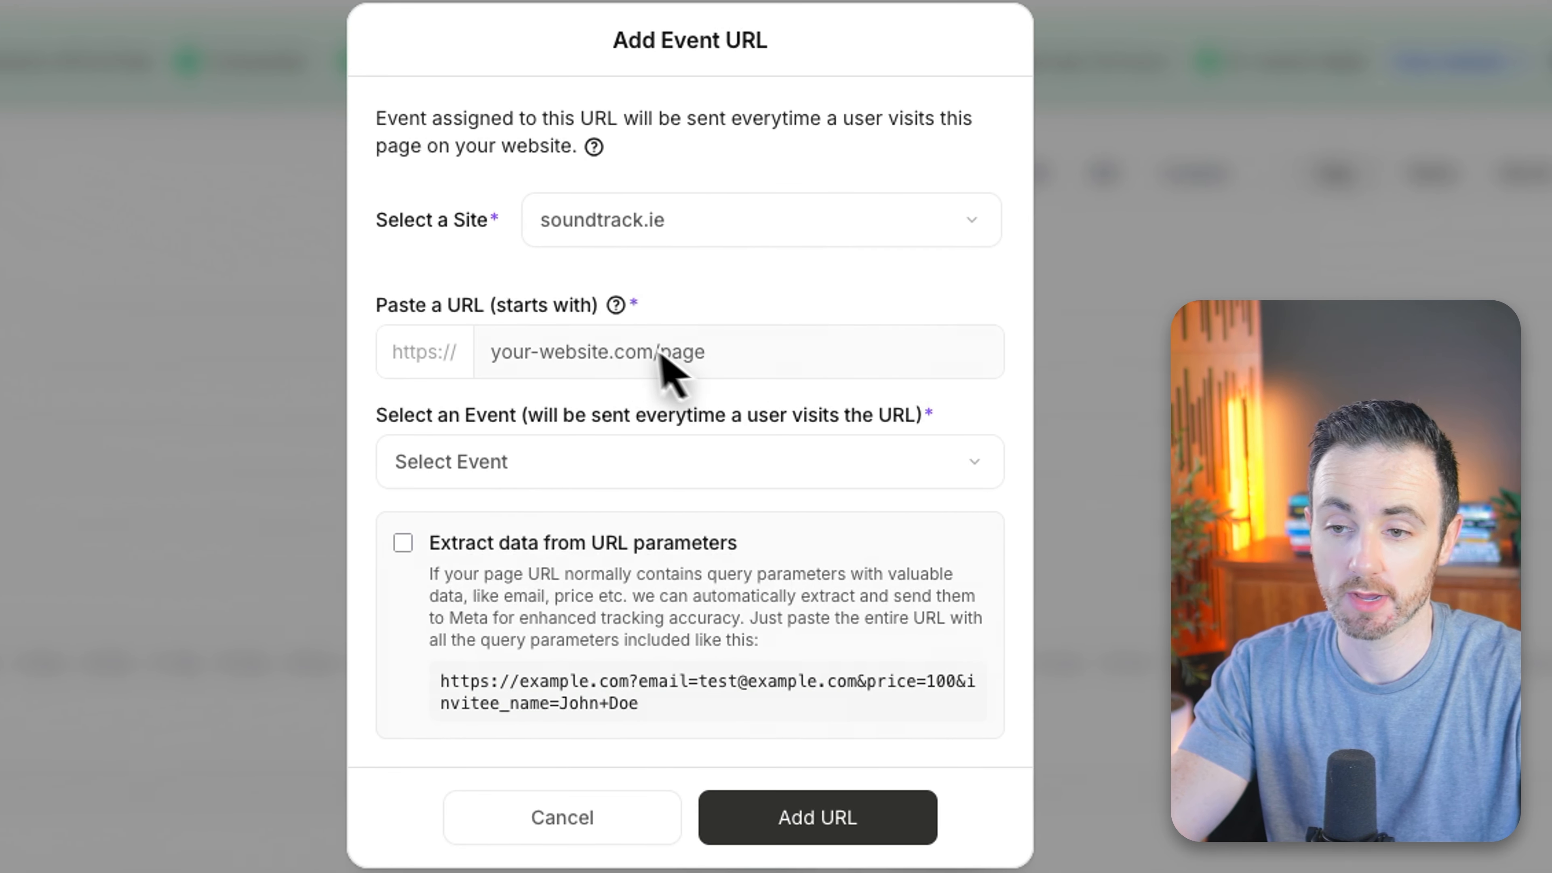
- Add soundtrack.ie/products/p/gift-card as an event URL that sends the View Content event
{"action": "left_click", "coordinate": [766, 403]}
{"action": "left_click", "coordinate": [565, 465]}
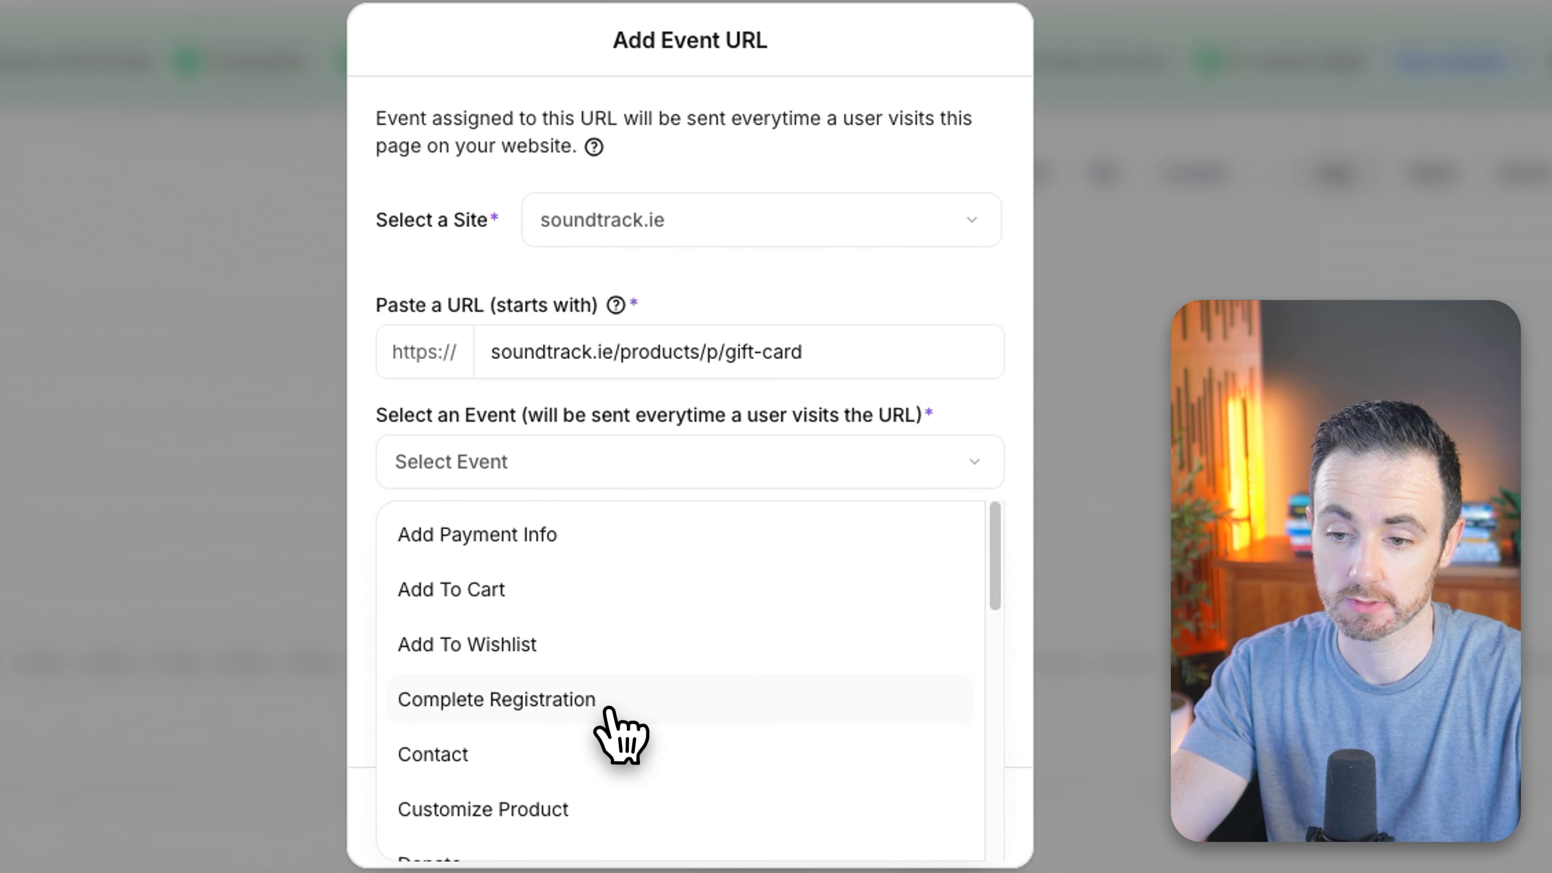
{"action": "scroll", "coordinate": [595, 749], "scroll_direction": "down", "scroll_amount": 5}
{"action": "left_click", "coordinate": [593, 825]}
{"action": "left_click", "coordinate": [889, 823]}
{"action": "left_click", "coordinate": [755, 527]}
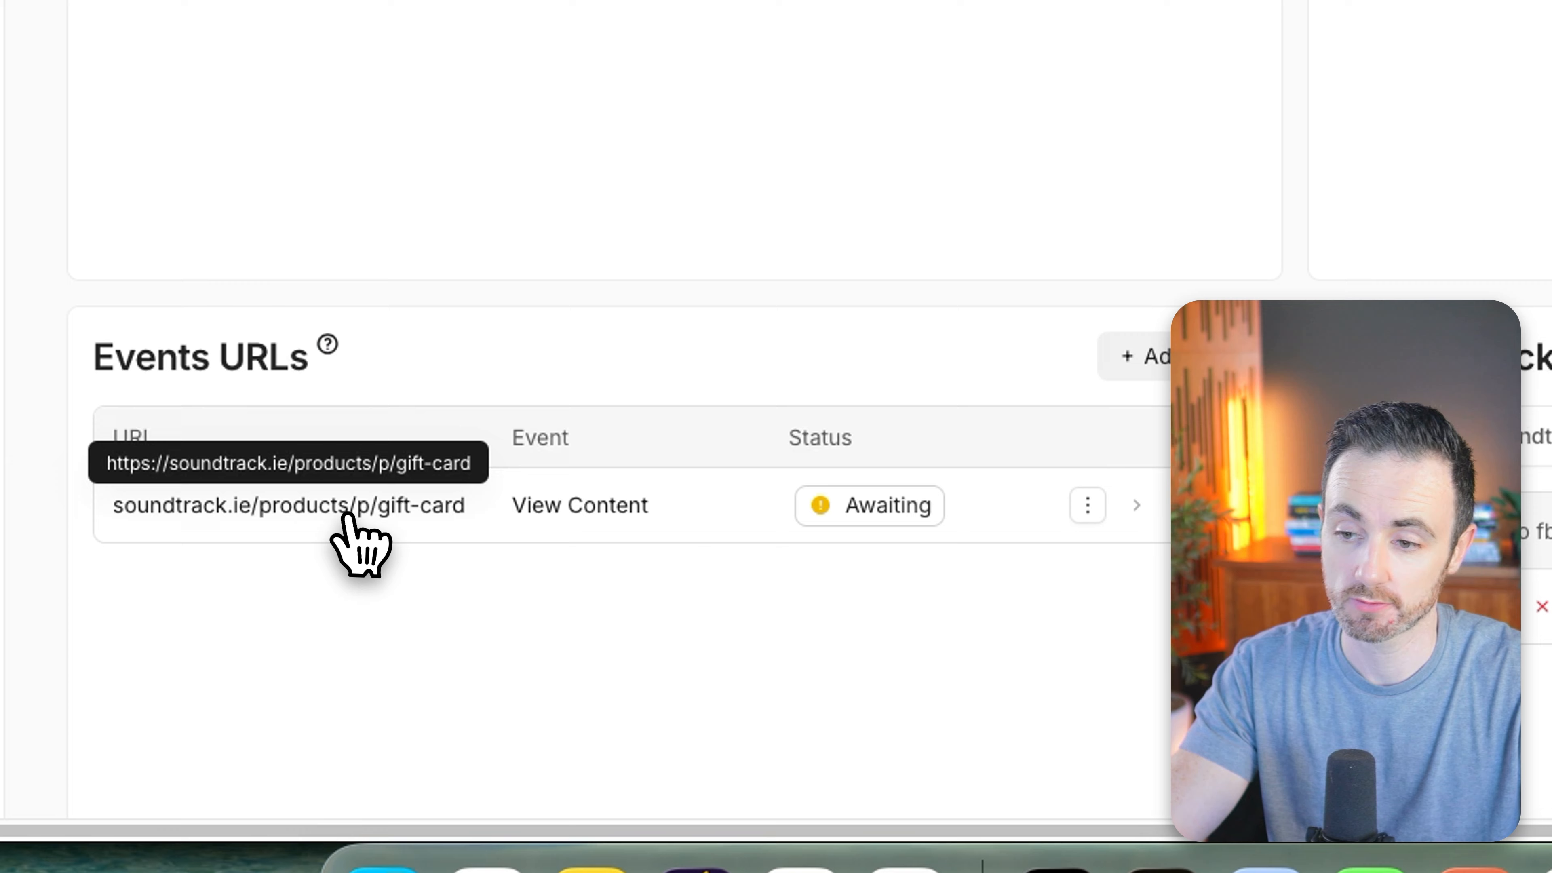
- Visit the Gift card page to trigger its event, and check the event URL's status details and event logs in PixelFlow
{"action": "left_click", "coordinate": [1005, 61]}
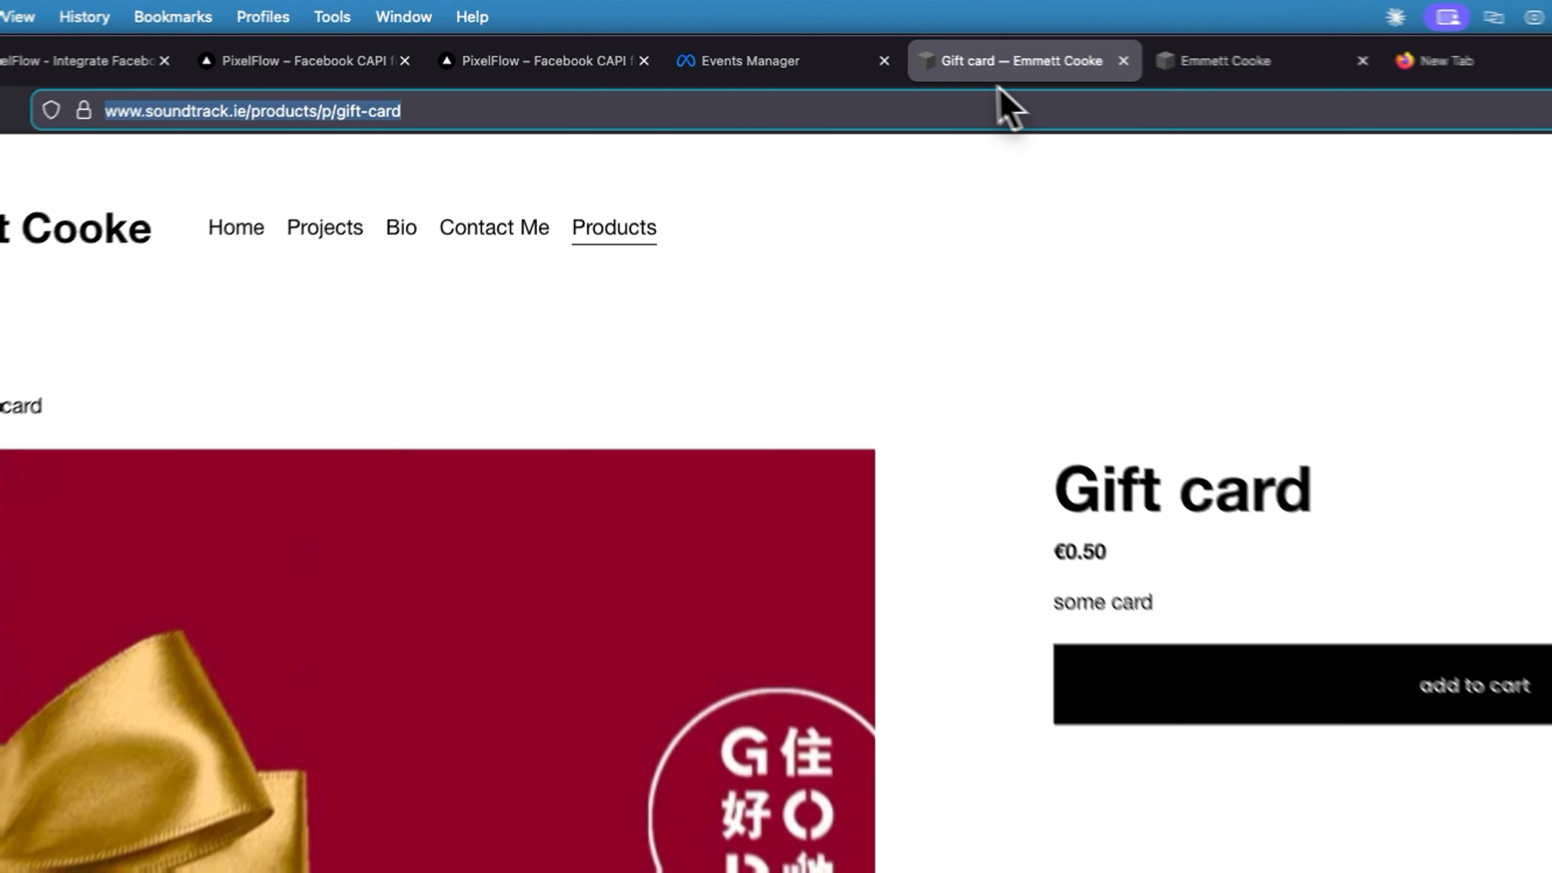
{"action": "left_click", "coordinate": [764, 339]}
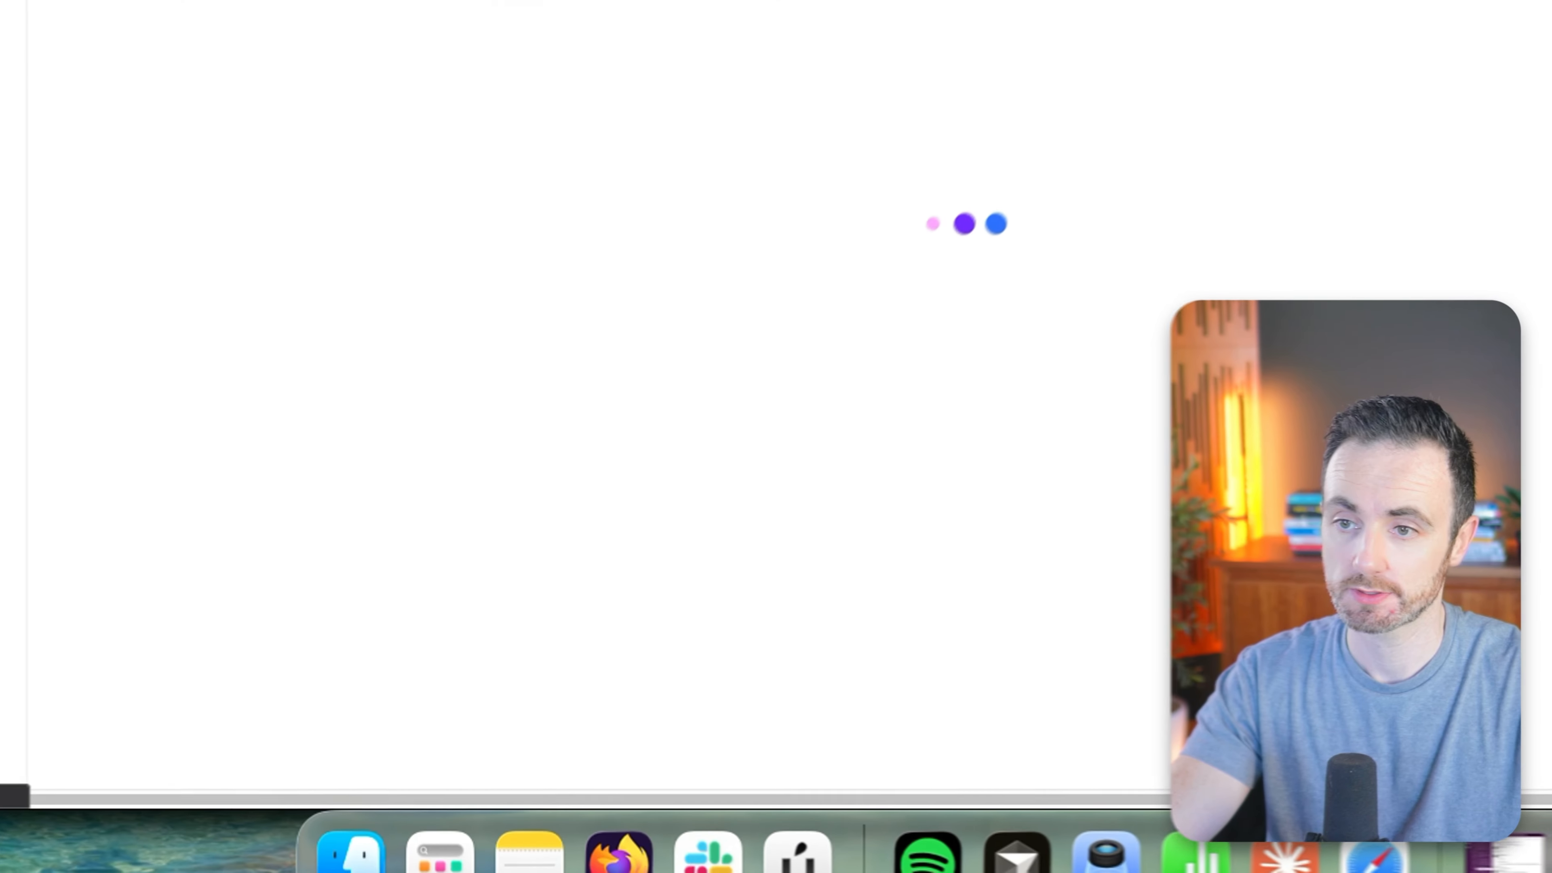
{"action": "mouse_move", "coordinate": [813, 376]}
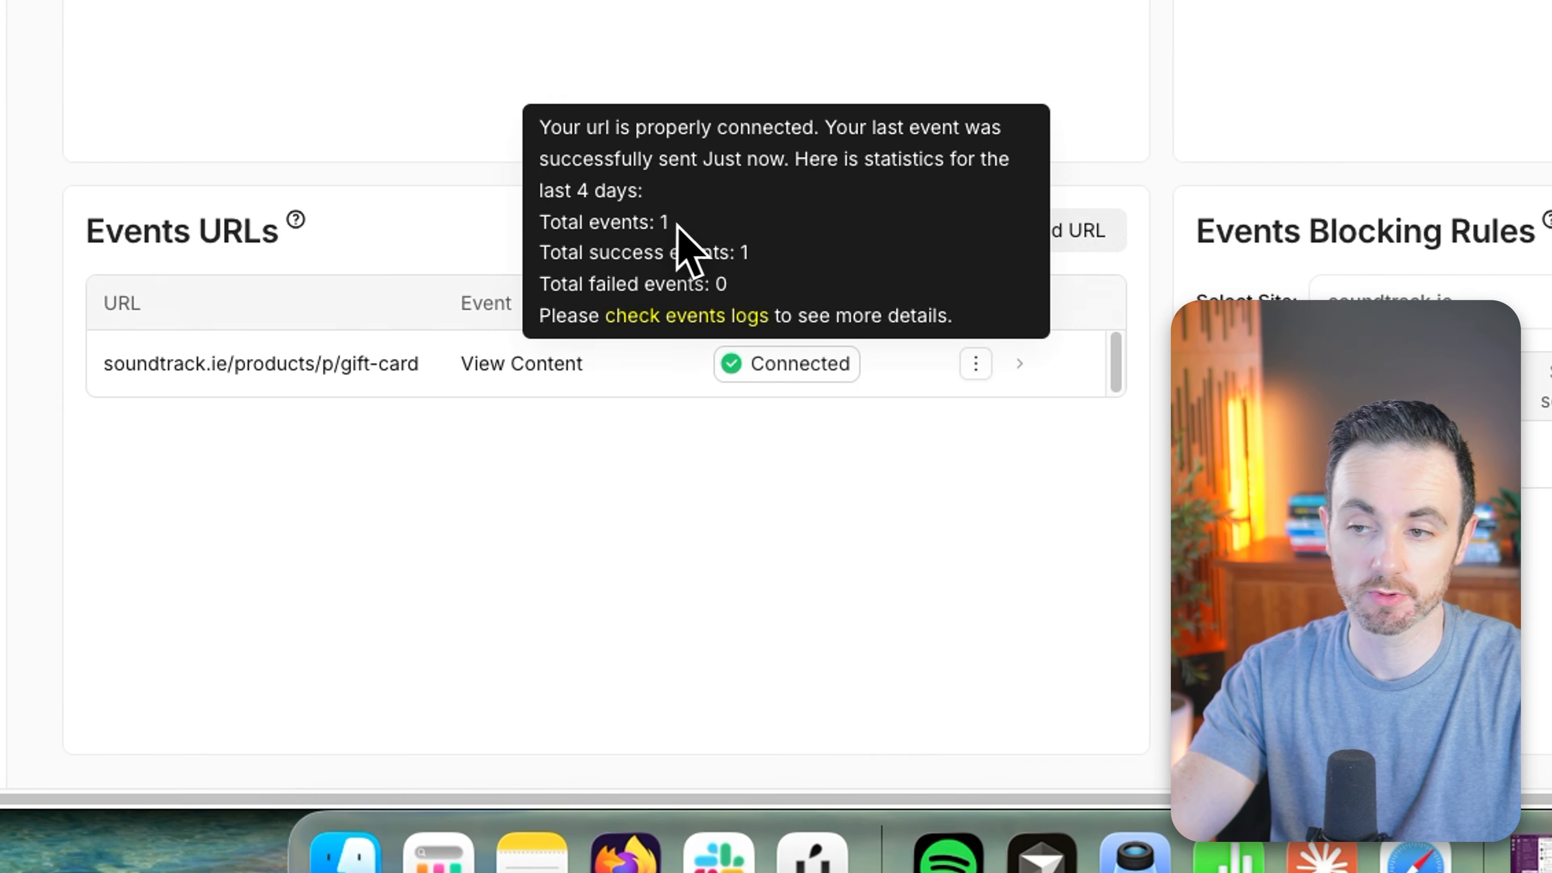
{"action": "left_click", "coordinate": [687, 316]}
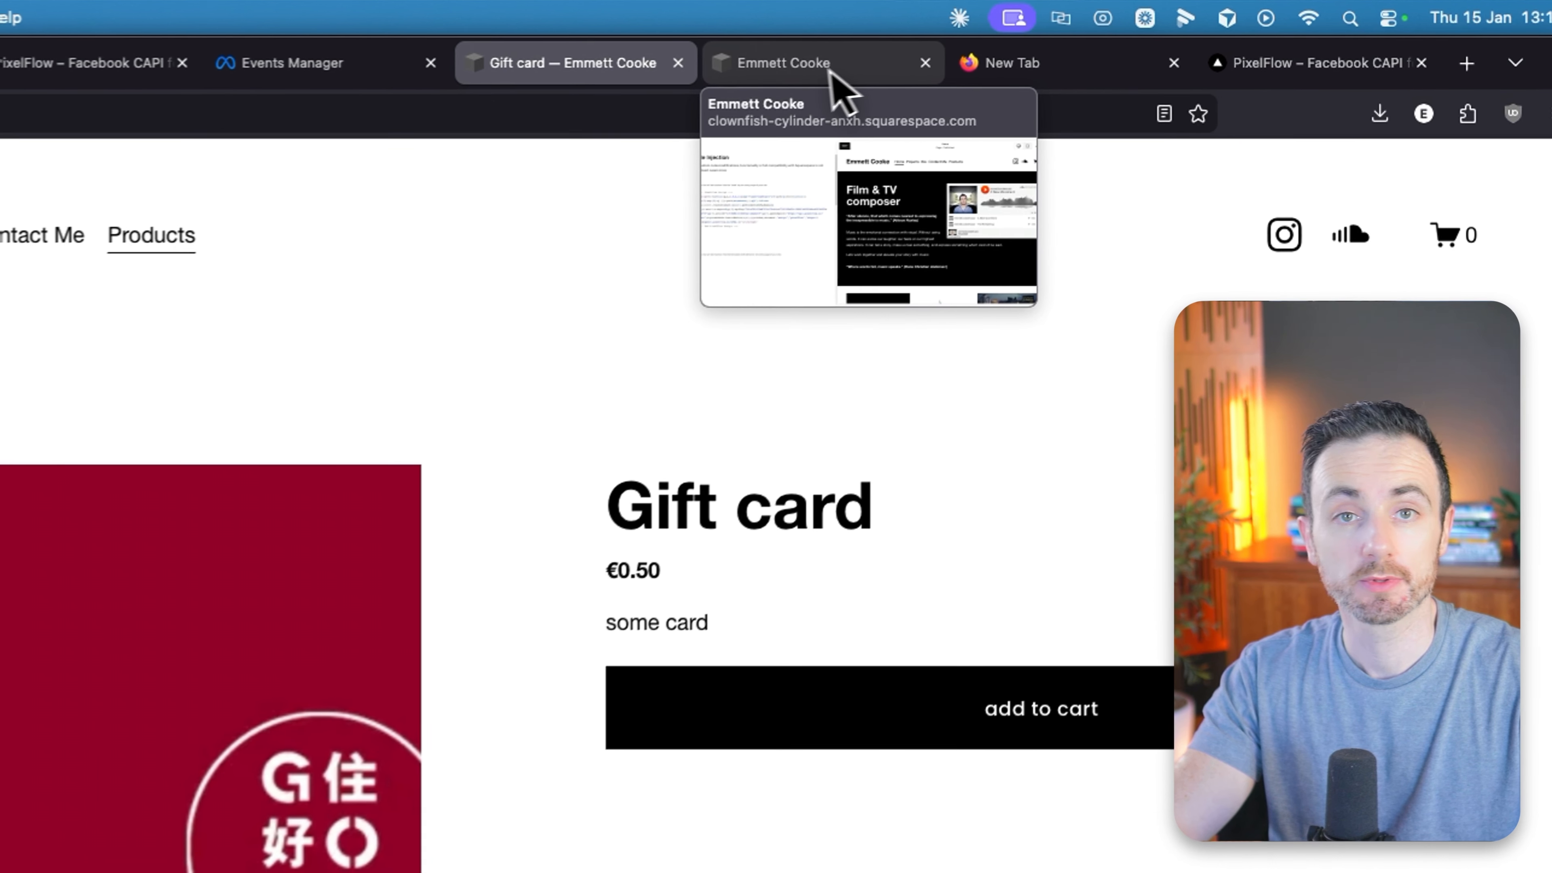
- Switch to the Squarespace site, leave Code Injection and open the Contact Me page for editing
{"action": "left_click", "coordinate": [831, 71]}
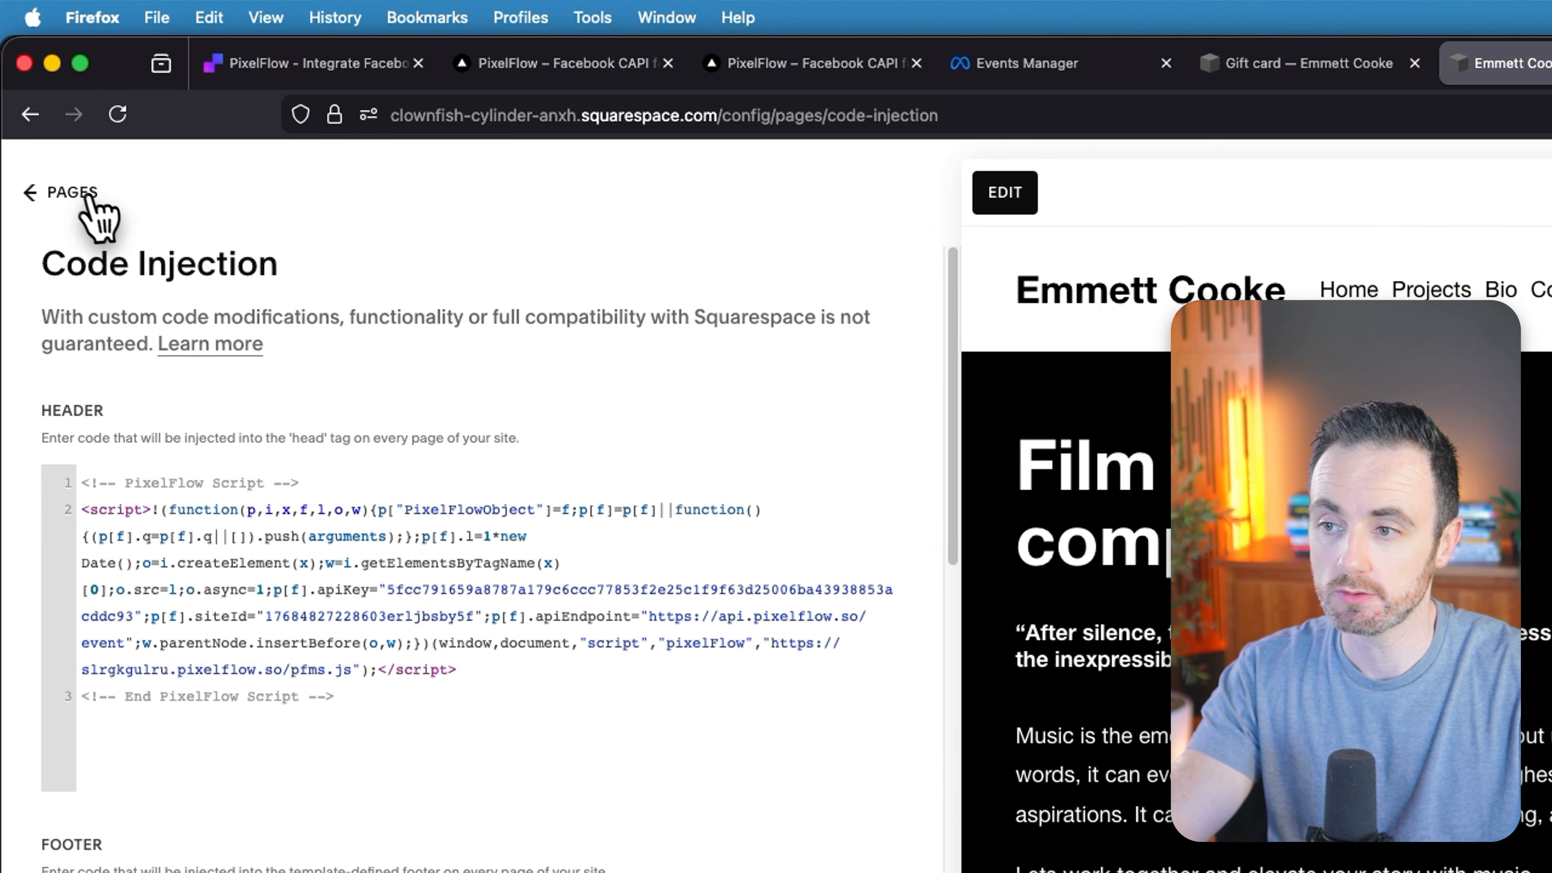
{"action": "left_click", "coordinate": [71, 193]}
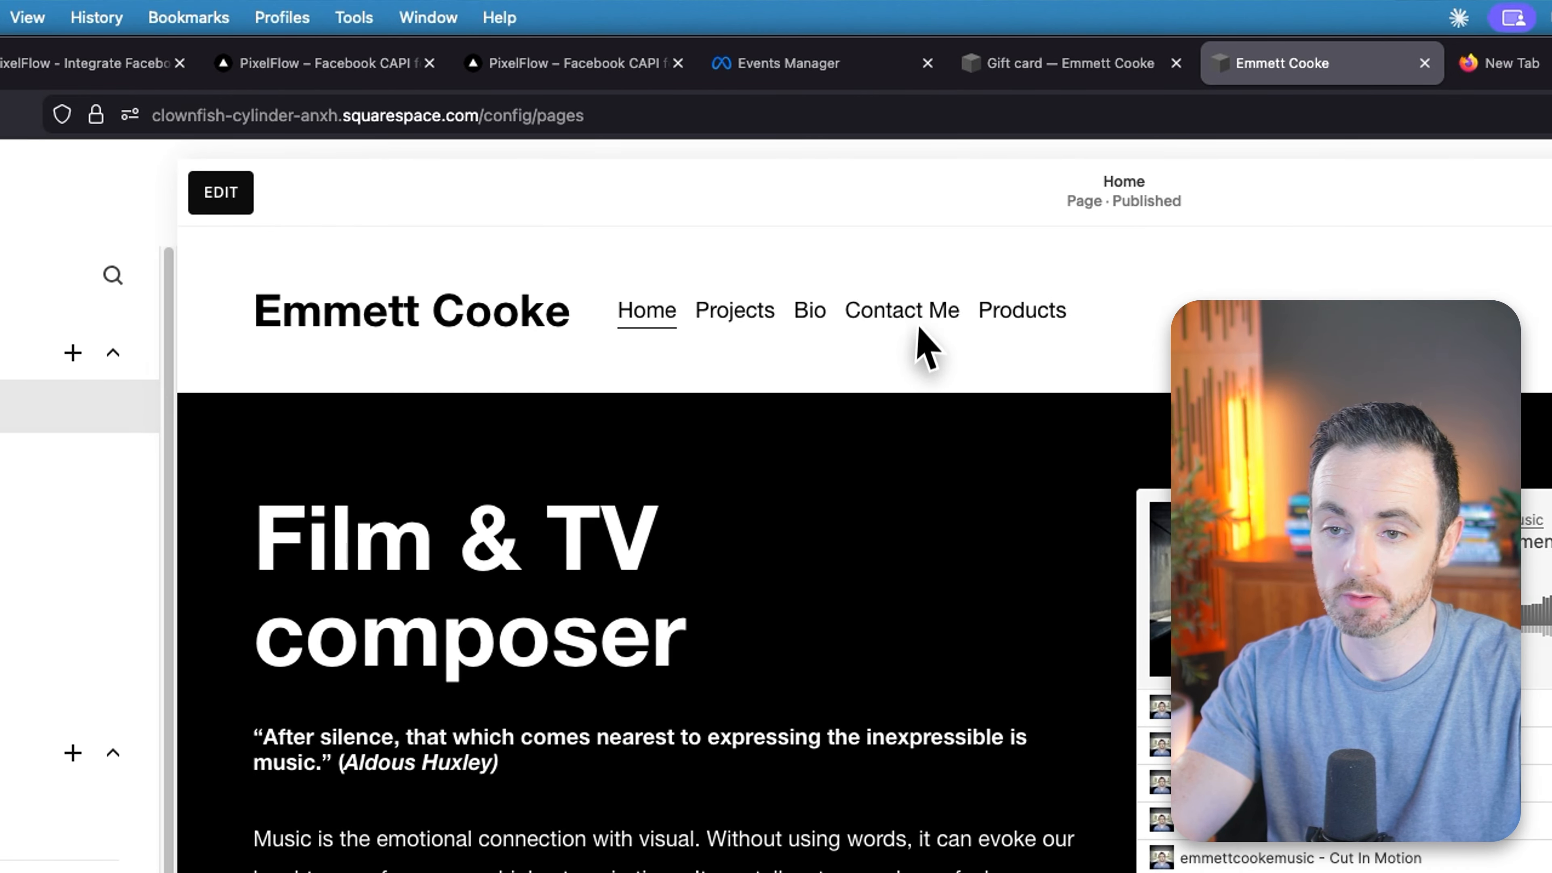
{"action": "left_click", "coordinate": [918, 315]}
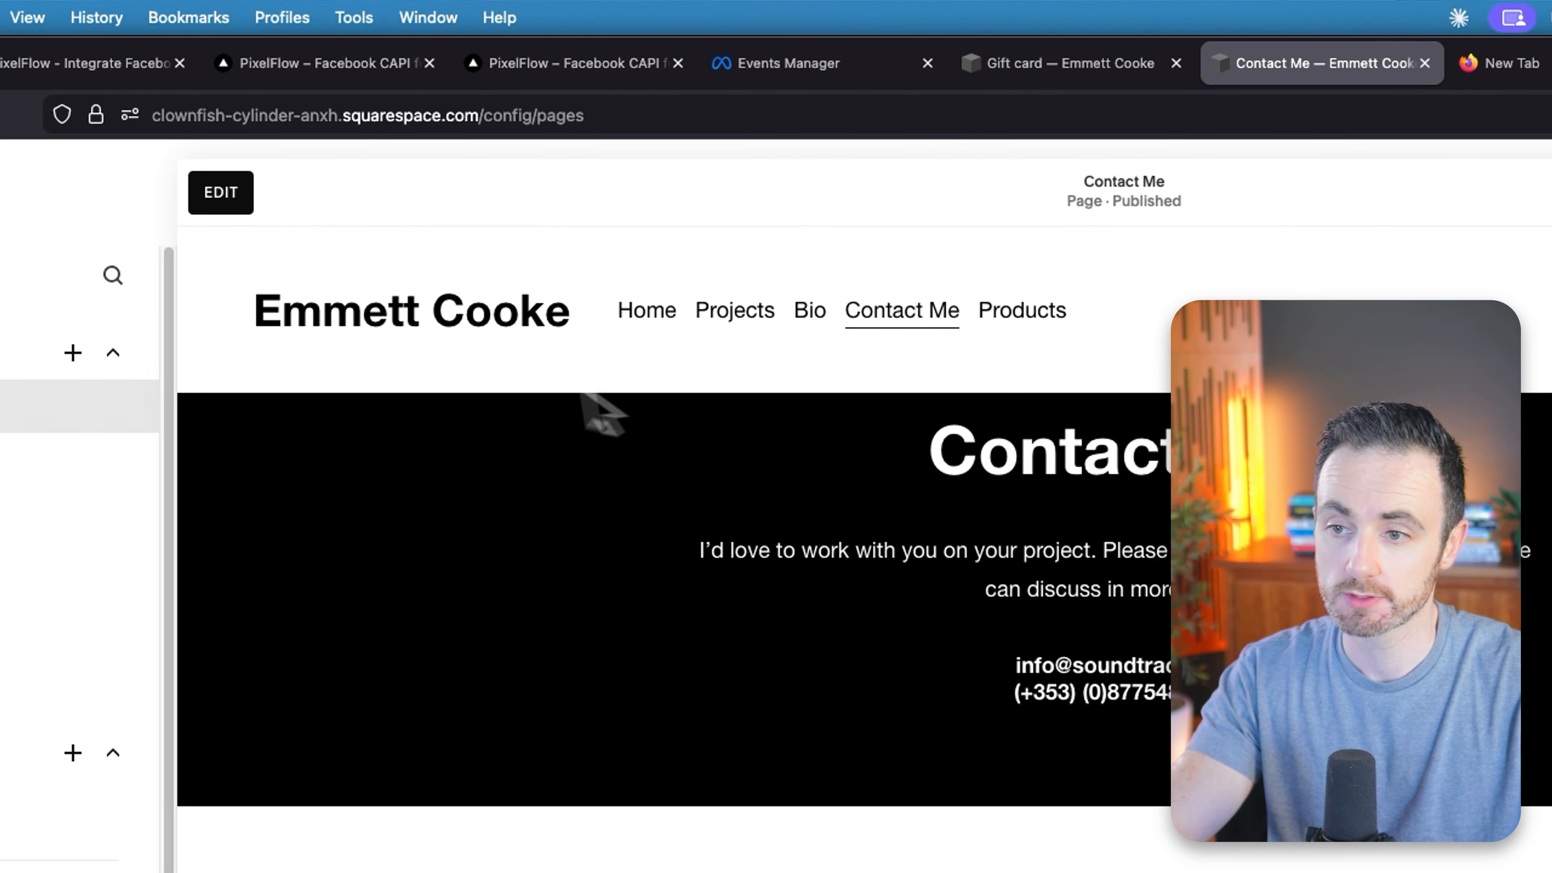
{"action": "left_click", "coordinate": [459, 195]}
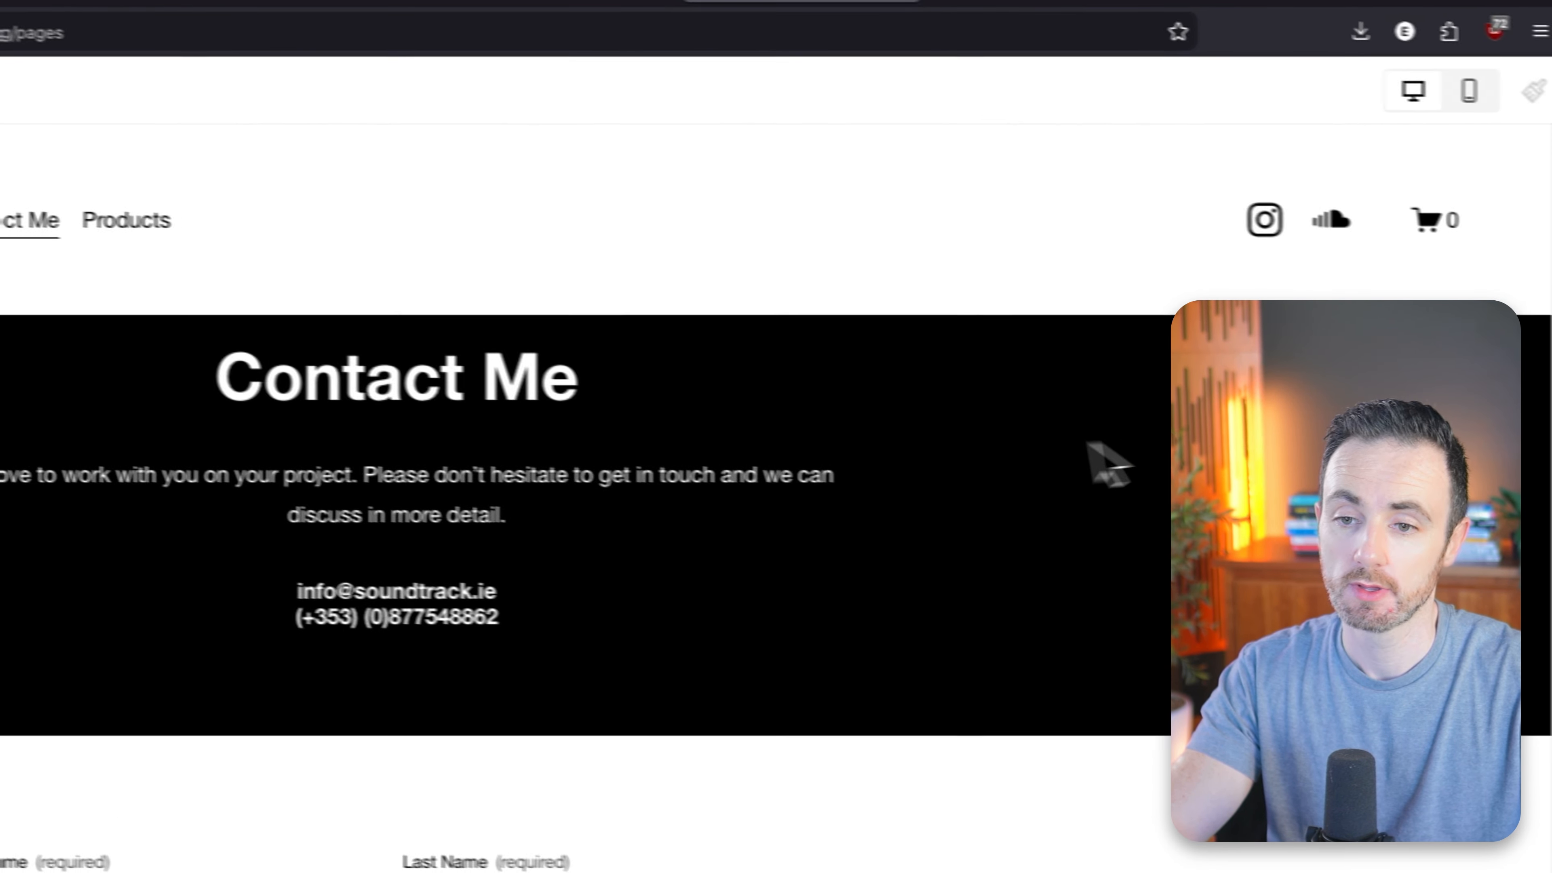
- Set the contact form's post-submit action to redirect to the Thank you page (/contact-me-1)
{"action": "scroll", "coordinate": [972, 452], "scroll_direction": "down", "scroll_amount": 5}
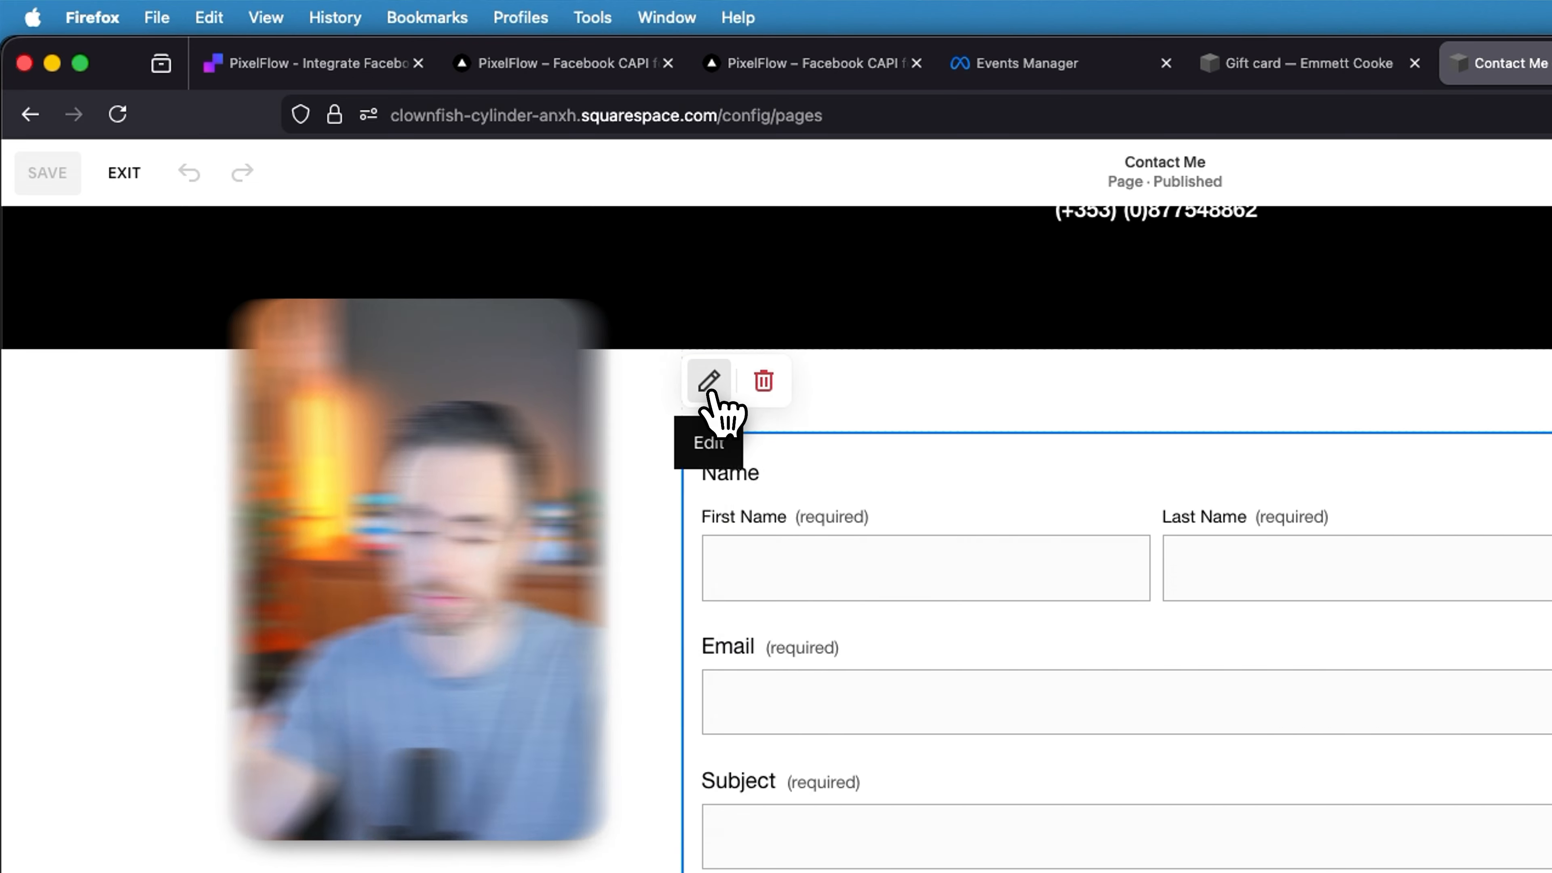
{"action": "left_click", "coordinate": [709, 382]}
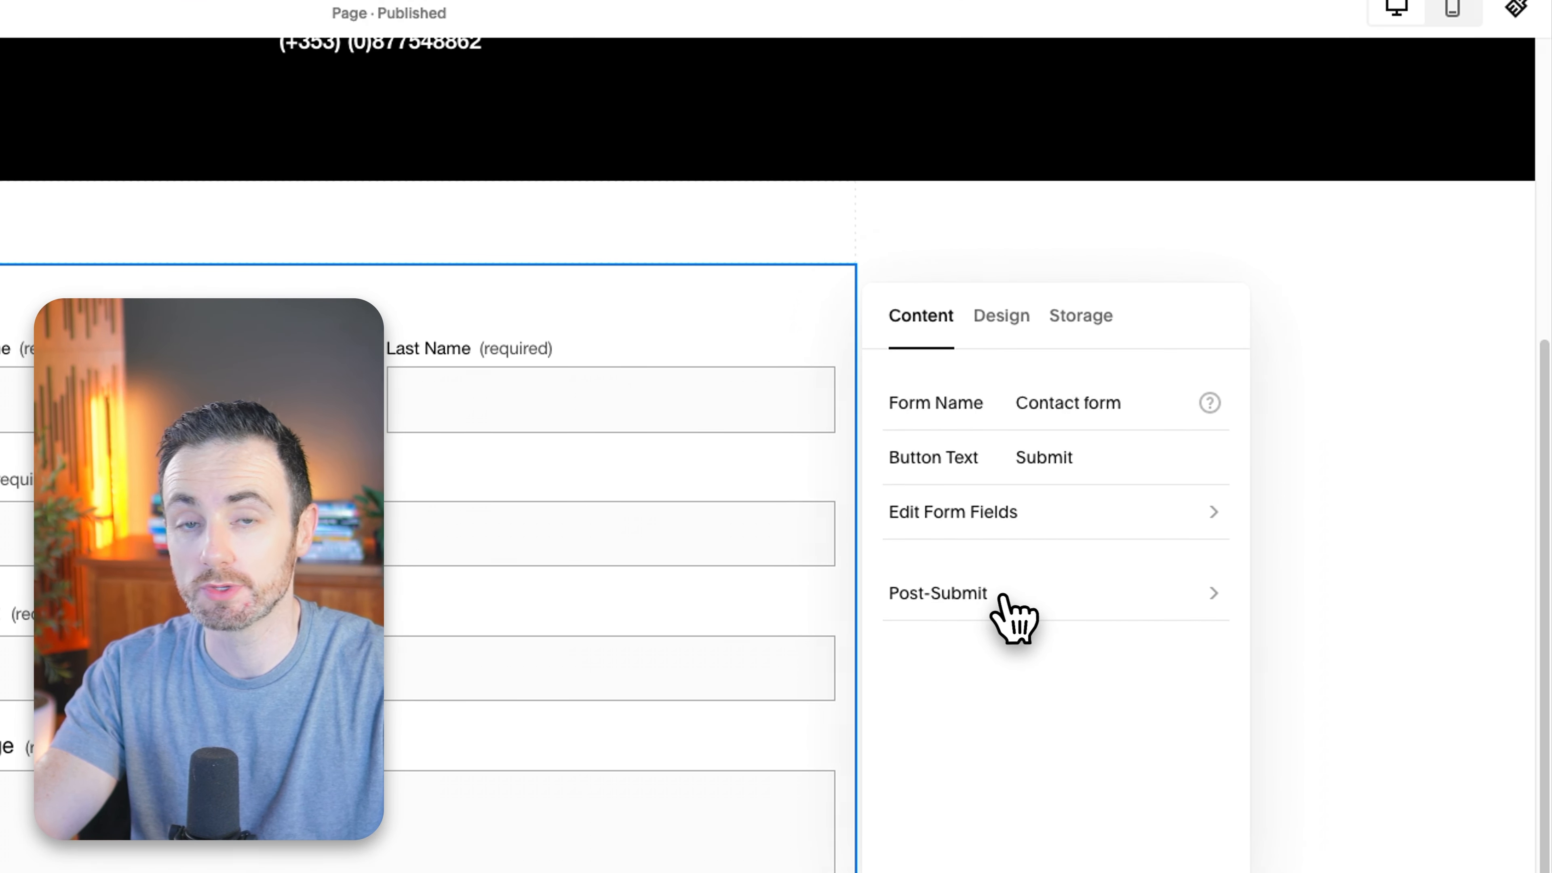
{"action": "left_click", "coordinate": [1023, 587]}
{"action": "left_click", "coordinate": [975, 428]}
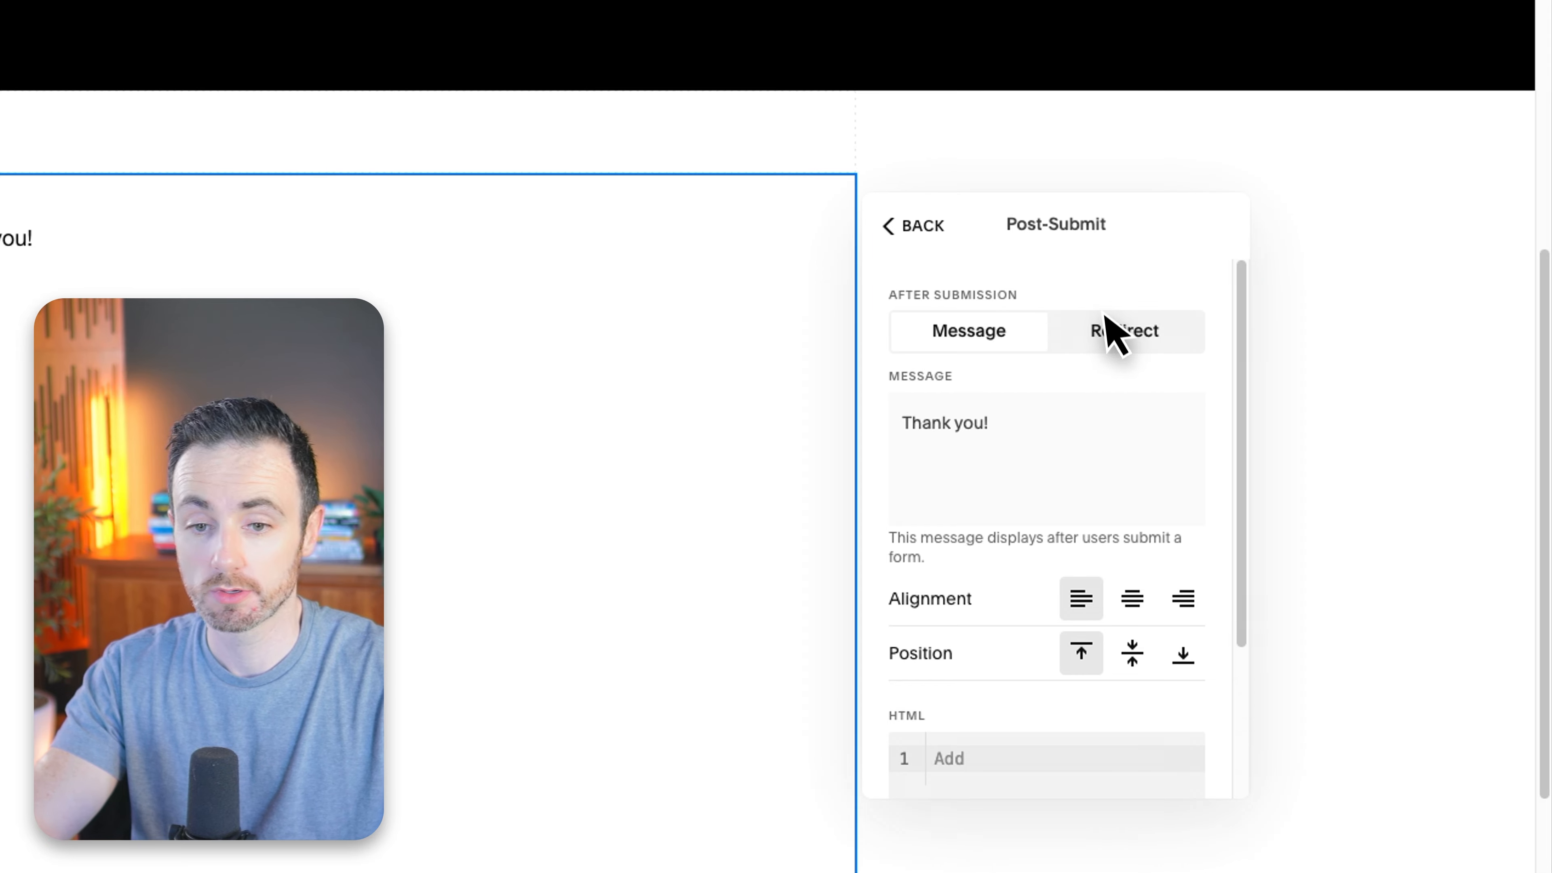
{"action": "left_click", "coordinate": [1344, 388]}
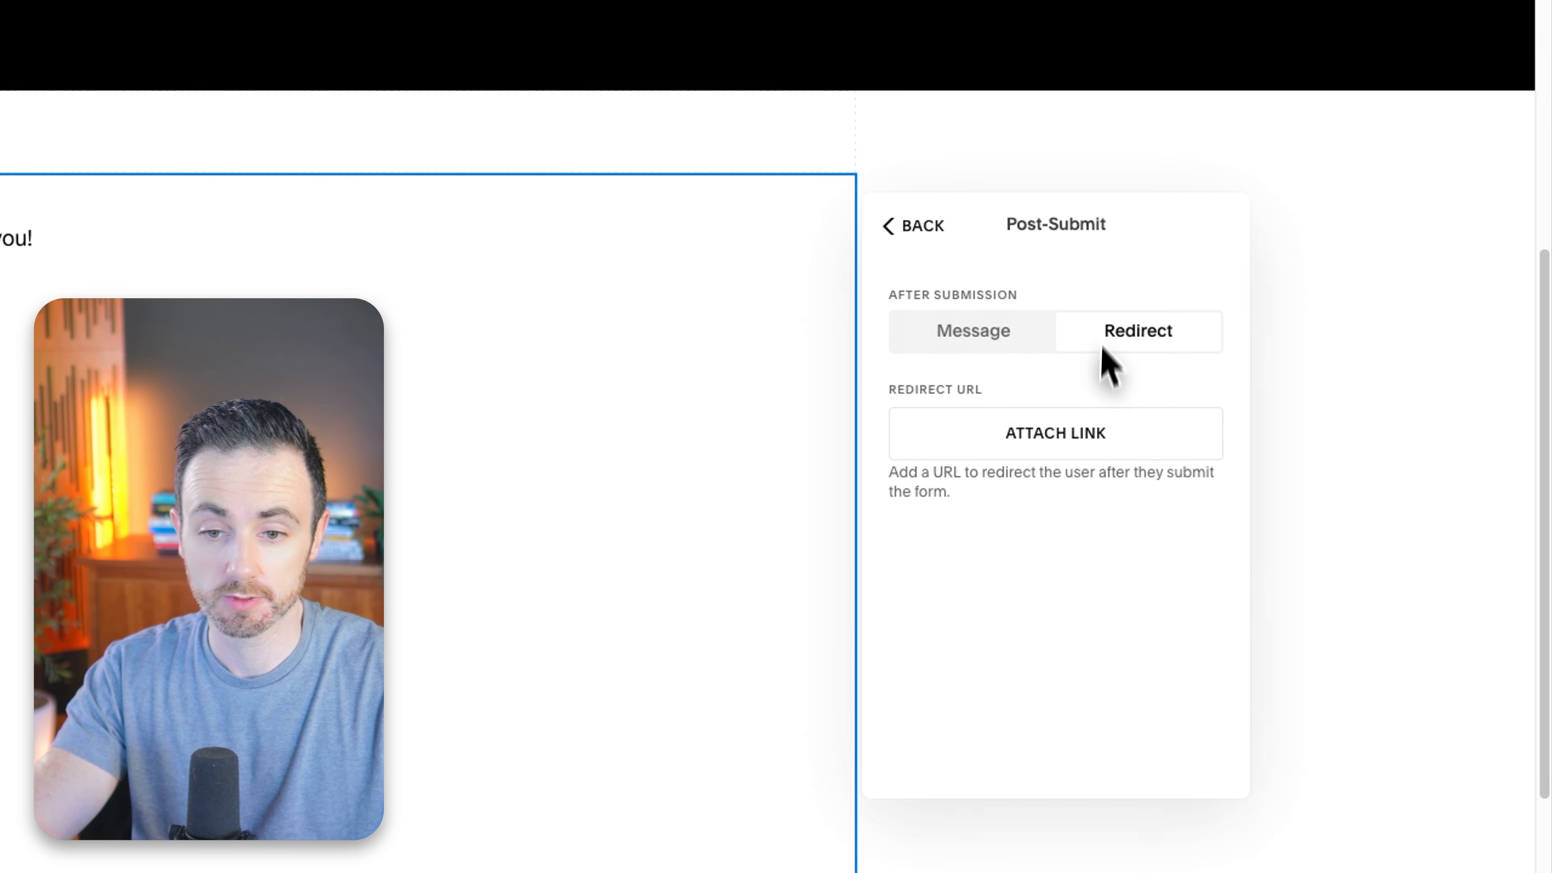
{"action": "left_click", "coordinate": [1069, 431]}
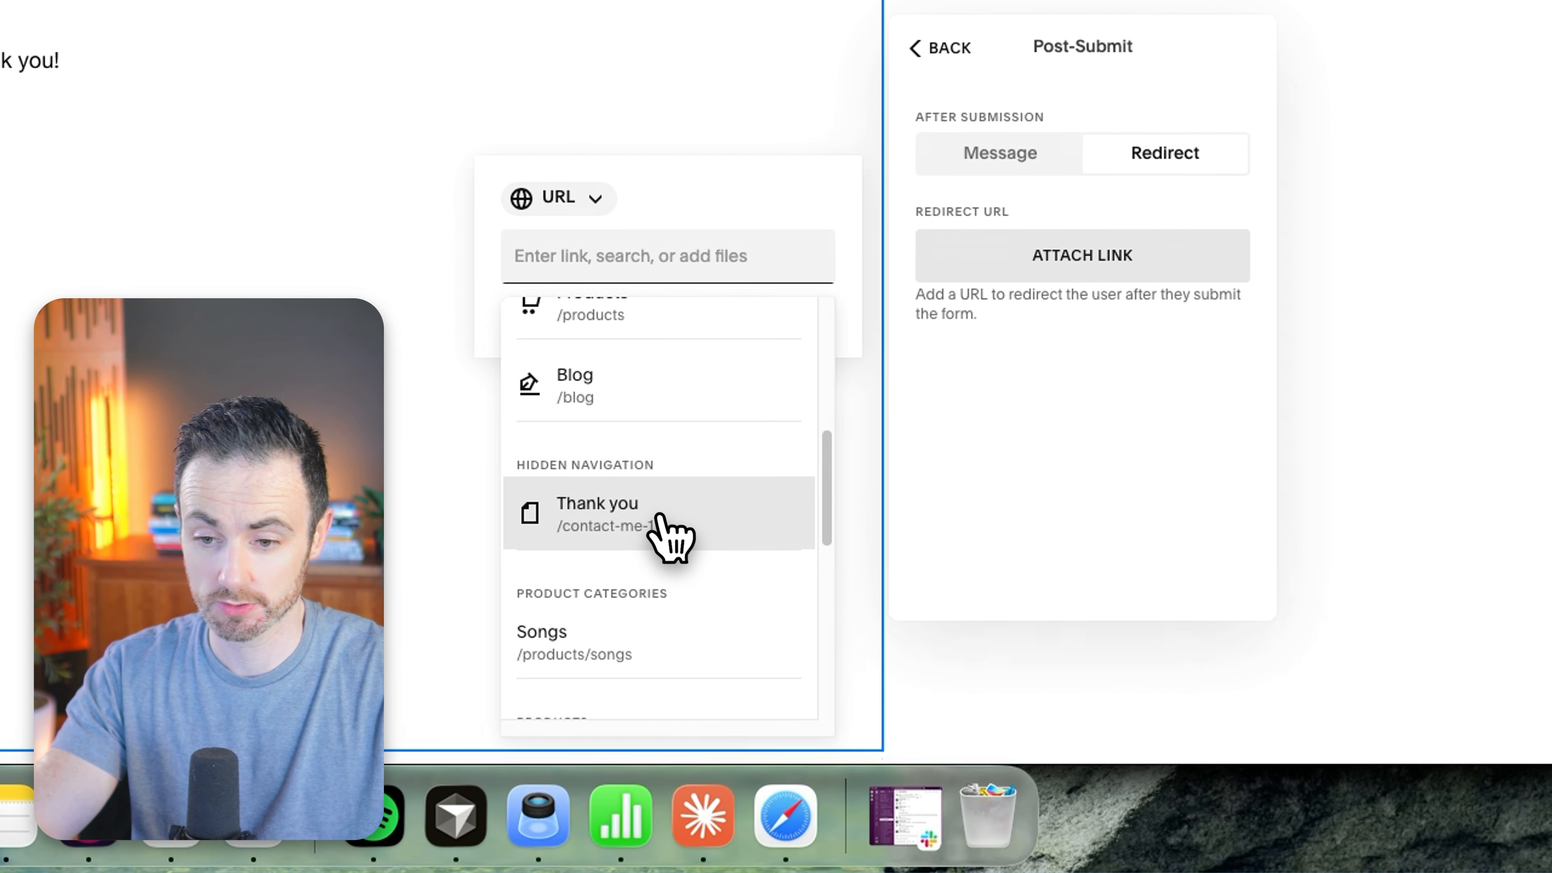
{"action": "left_click", "coordinate": [700, 527]}
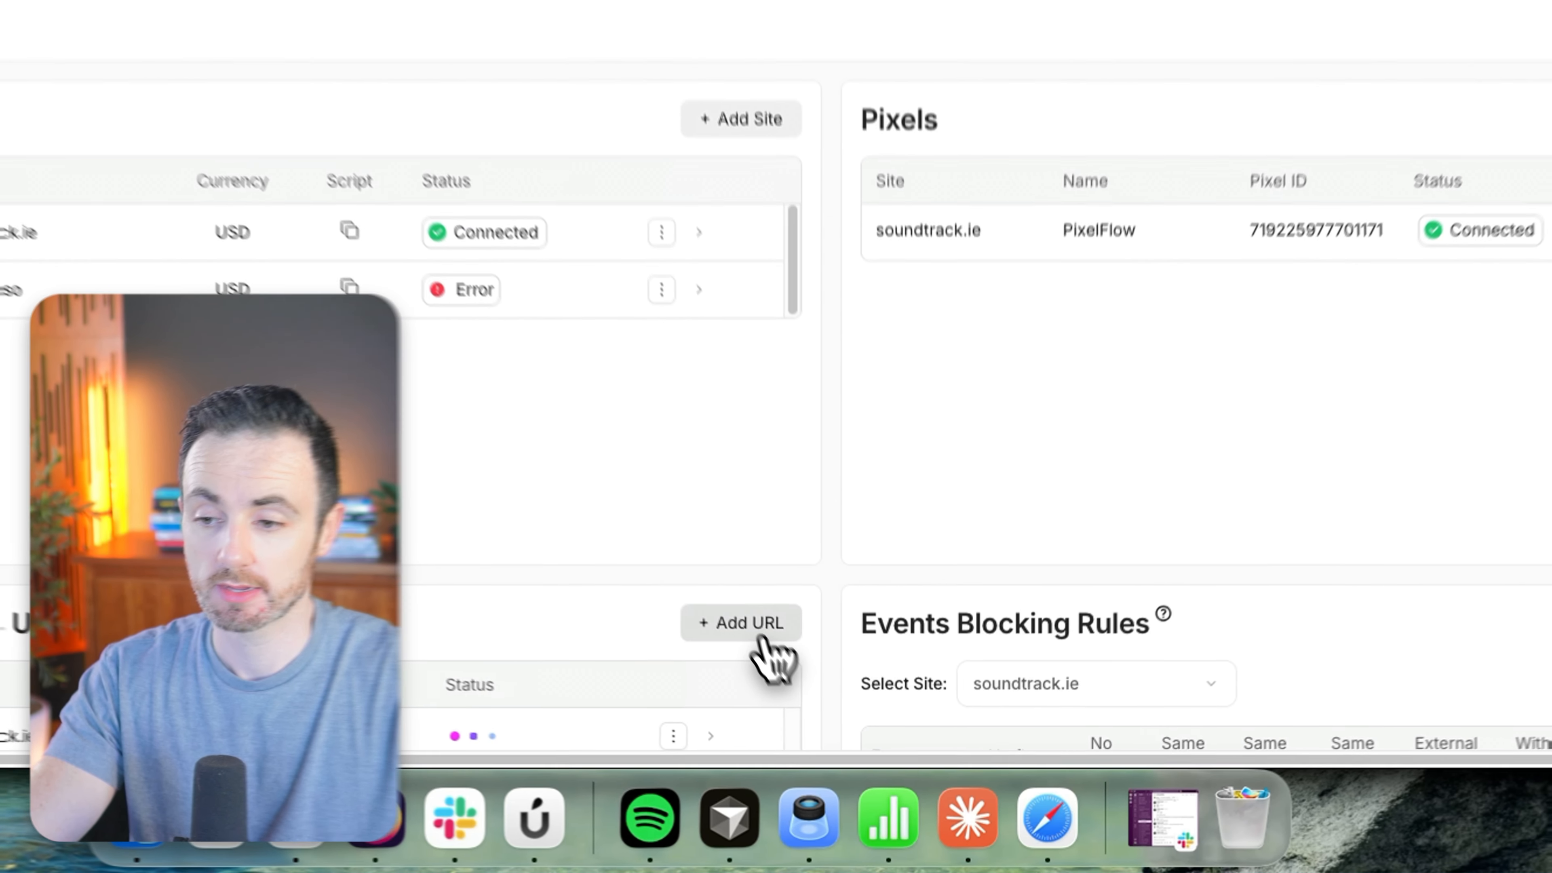
- Add soundtrack.ie/contact-me-1 in PixelFlow as an event URL that sends the Lead event
{"action": "left_click", "coordinate": [749, 628]}
{"action": "left_click", "coordinate": [731, 157]}
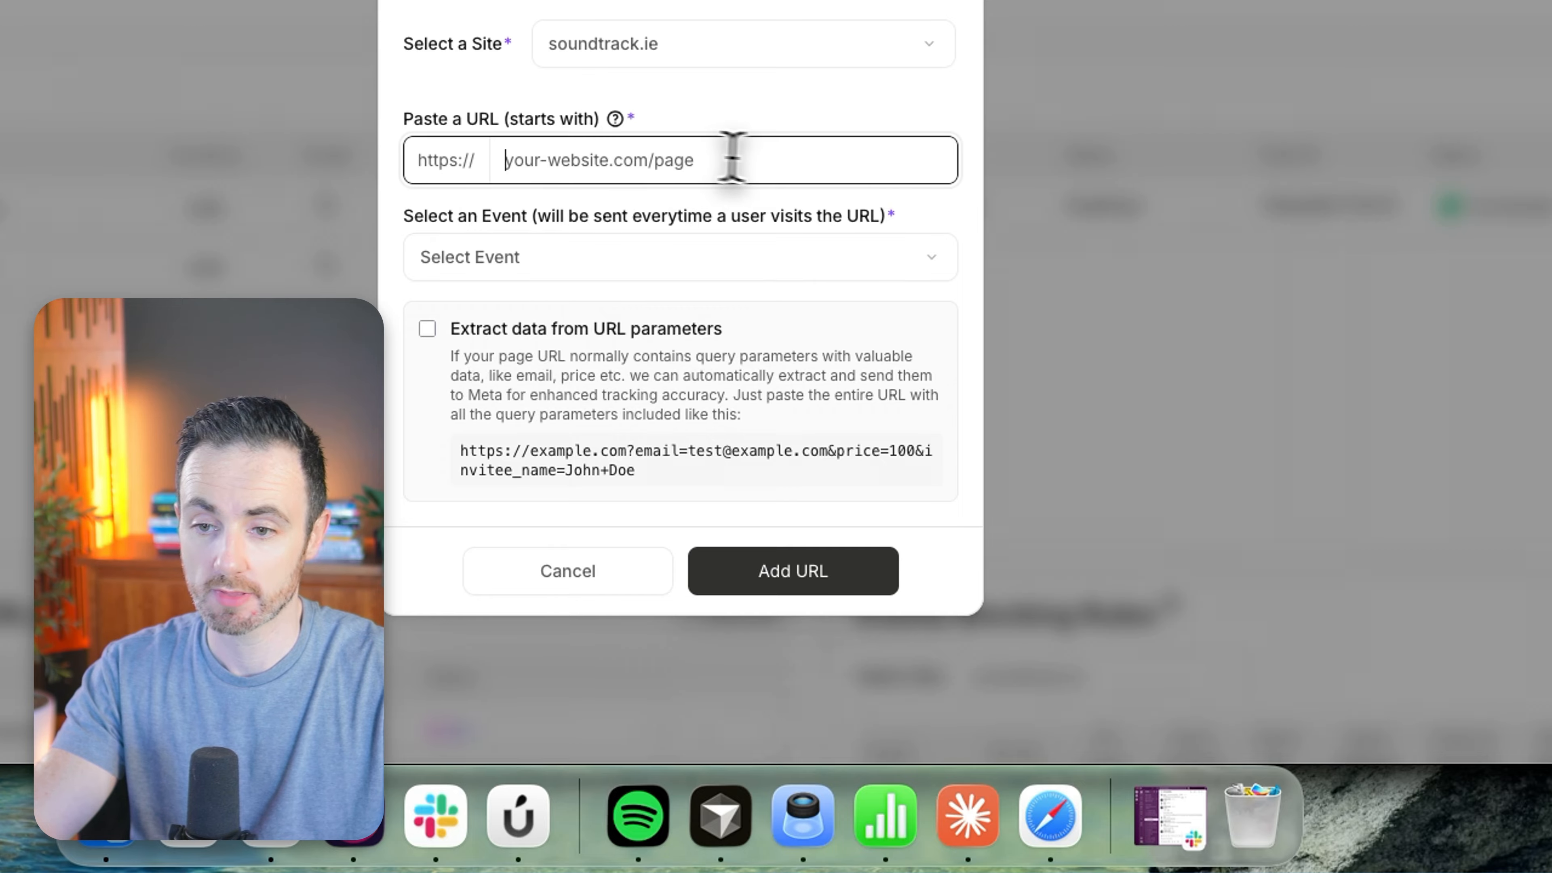
{"action": "type", "text": "soundtrack.ie/contact-me-1"}
{"action": "left_click", "coordinate": [582, 262]}
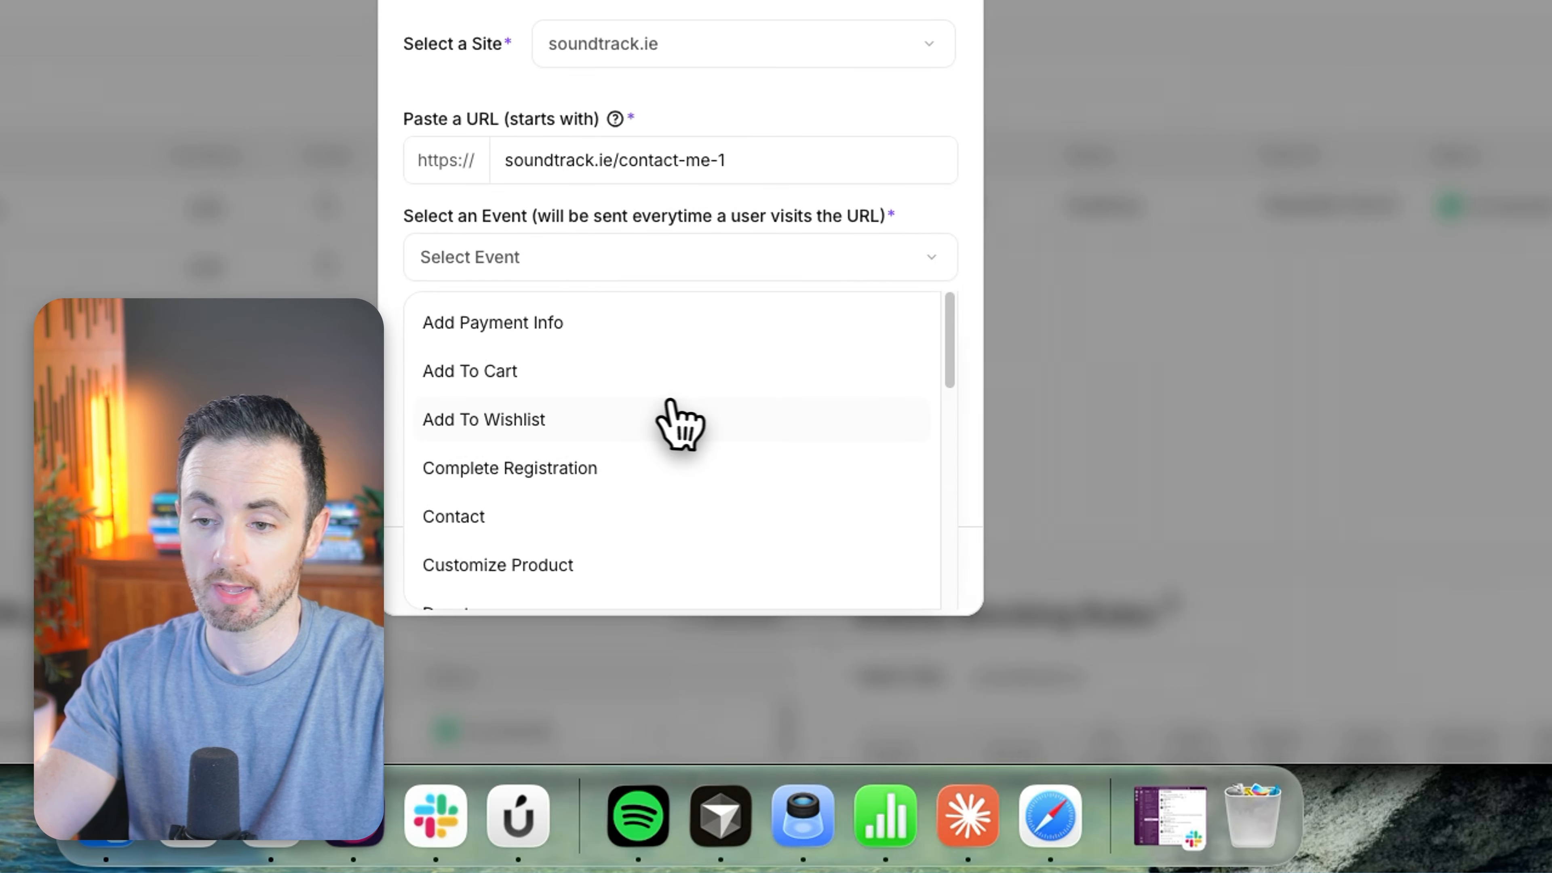
{"action": "scroll", "coordinate": [686, 392], "scroll_direction": "down", "scroll_amount": 5}
{"action": "scroll", "coordinate": [672, 391], "scroll_direction": "up", "scroll_amount": 3}
{"action": "left_click", "coordinate": [526, 456]}
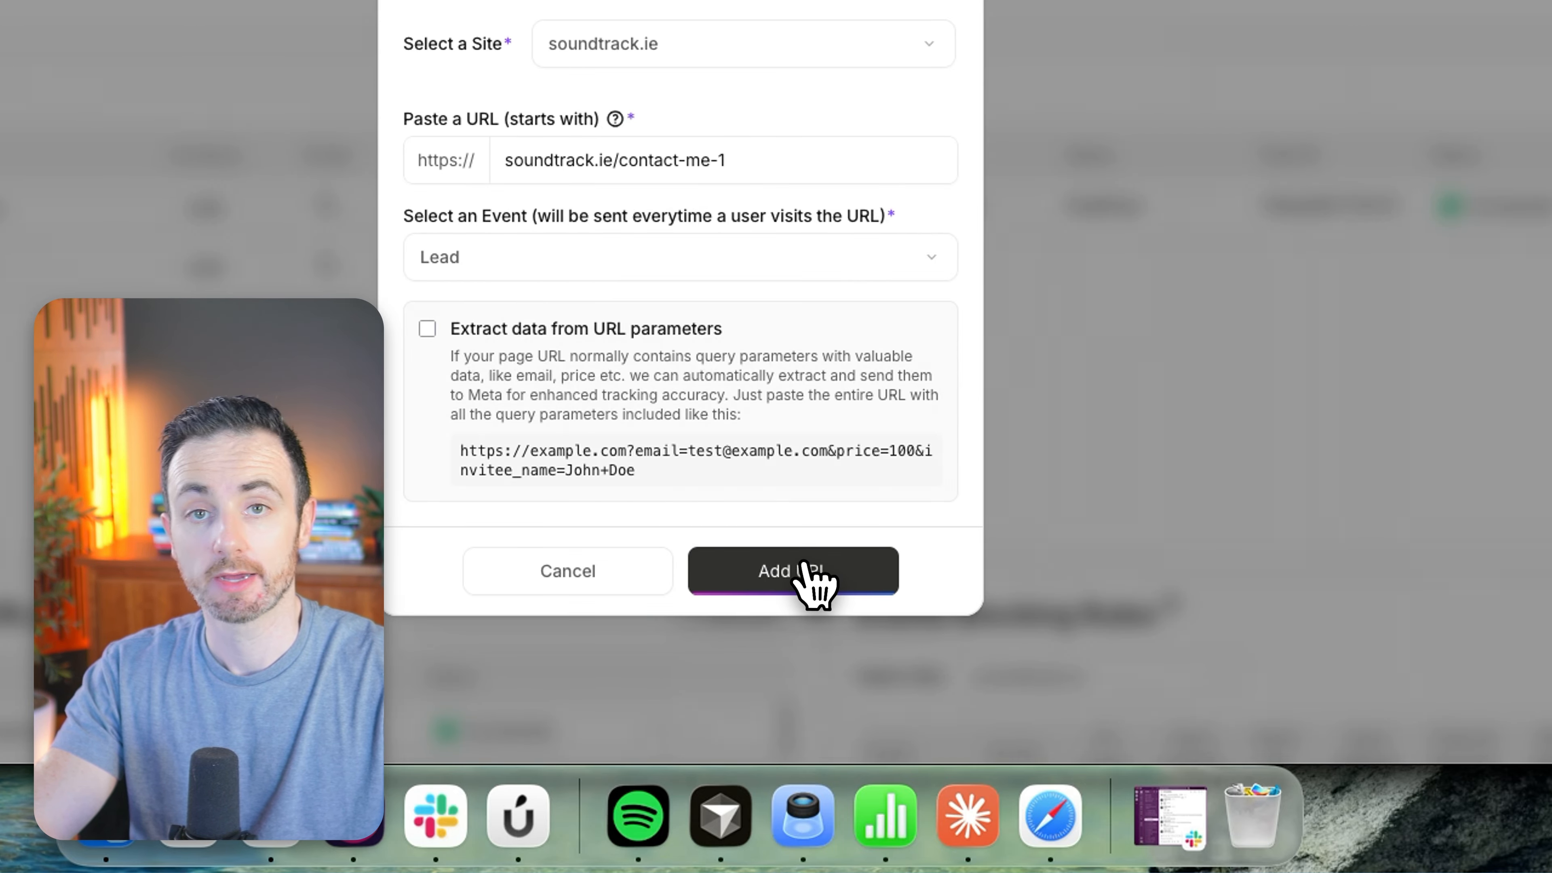
{"action": "left_click", "coordinate": [810, 578]}
{"action": "left_click", "coordinate": [746, 322]}
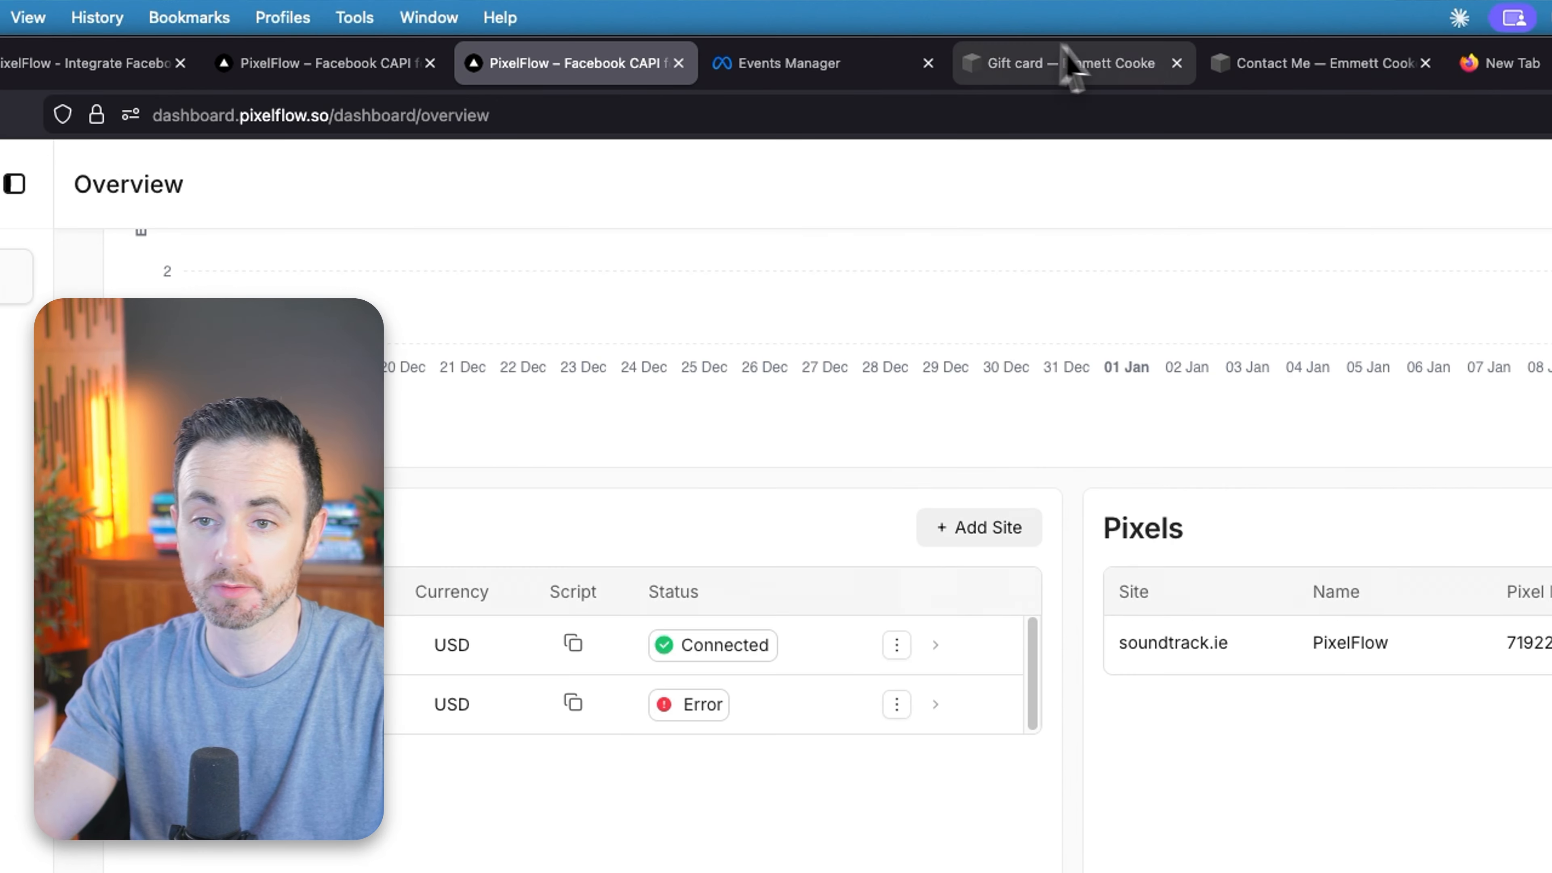
- Return to the Contact Me page in Squarespace and exit its editor
{"action": "left_click", "coordinate": [1343, 63]}
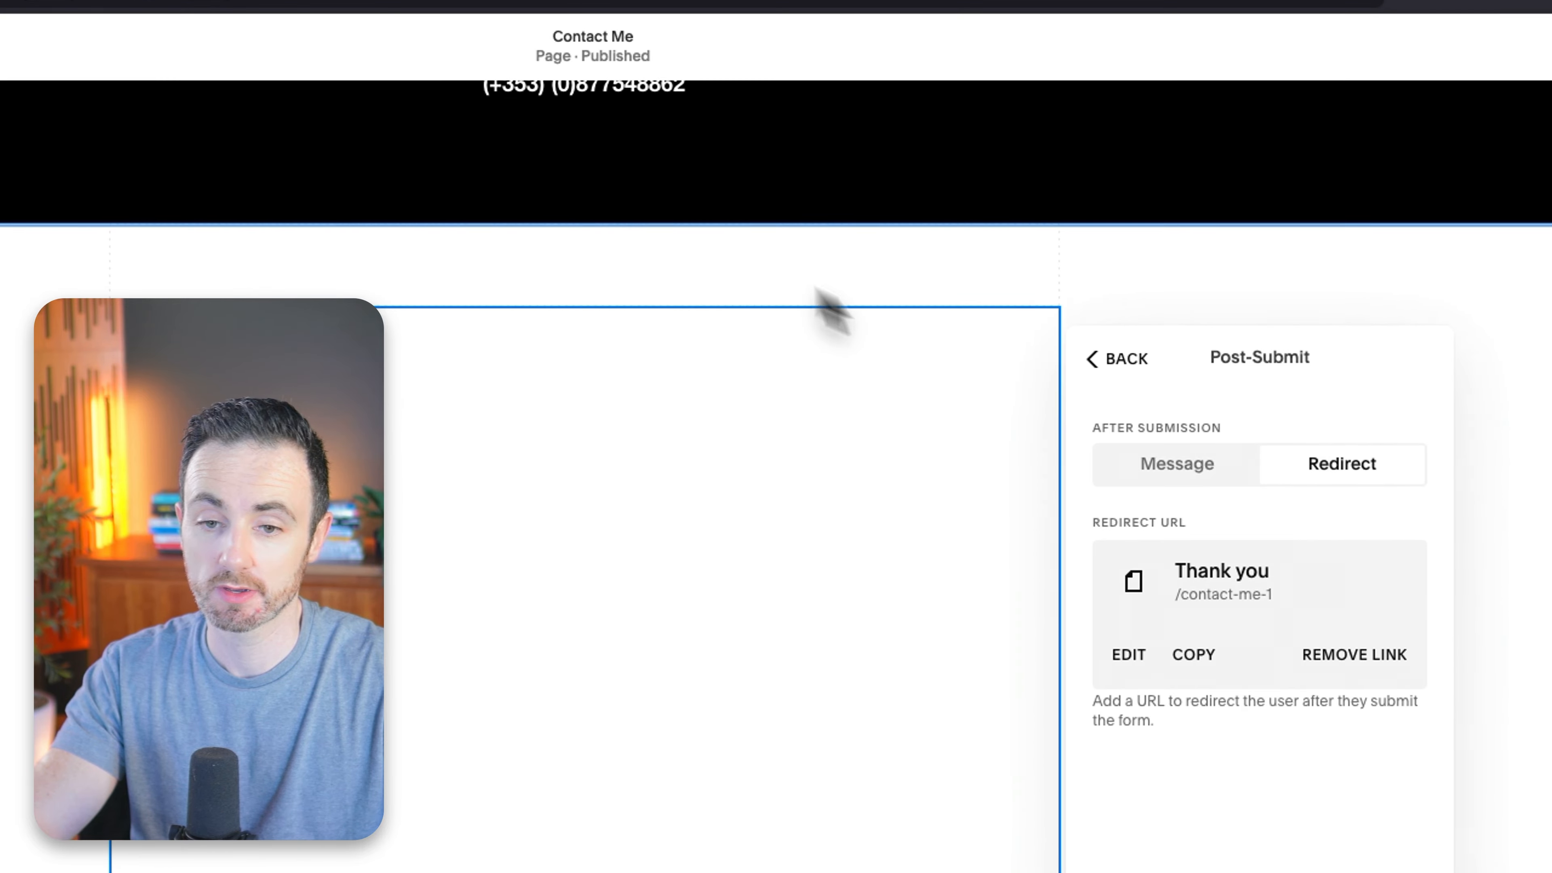
{"action": "scroll", "coordinate": [1002, 636], "scroll_direction": "up", "scroll_amount": 5}
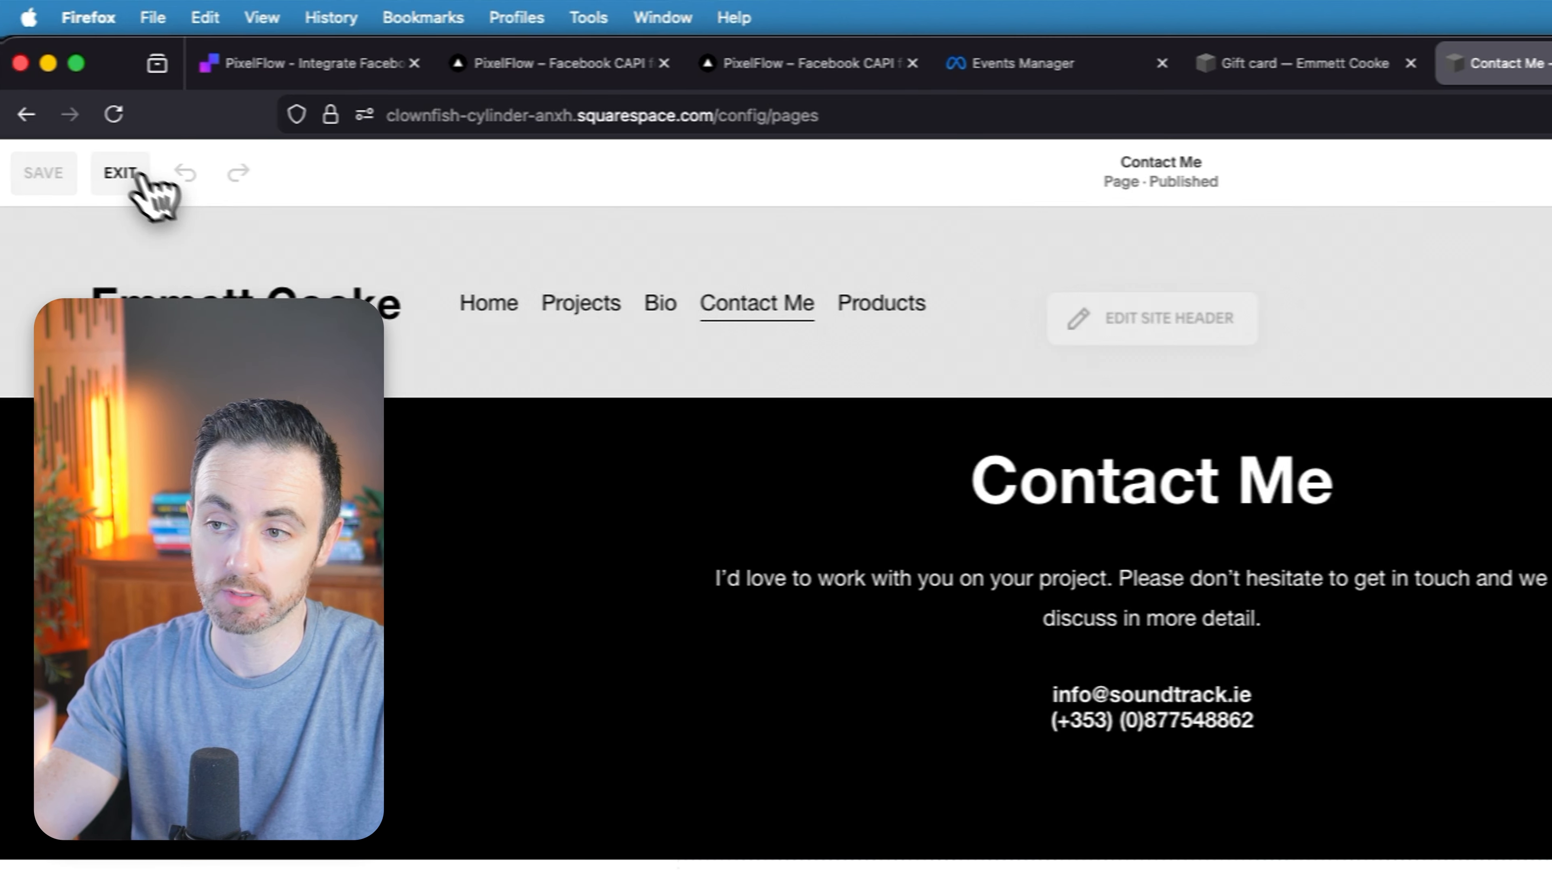
{"action": "left_click", "coordinate": [128, 172]}
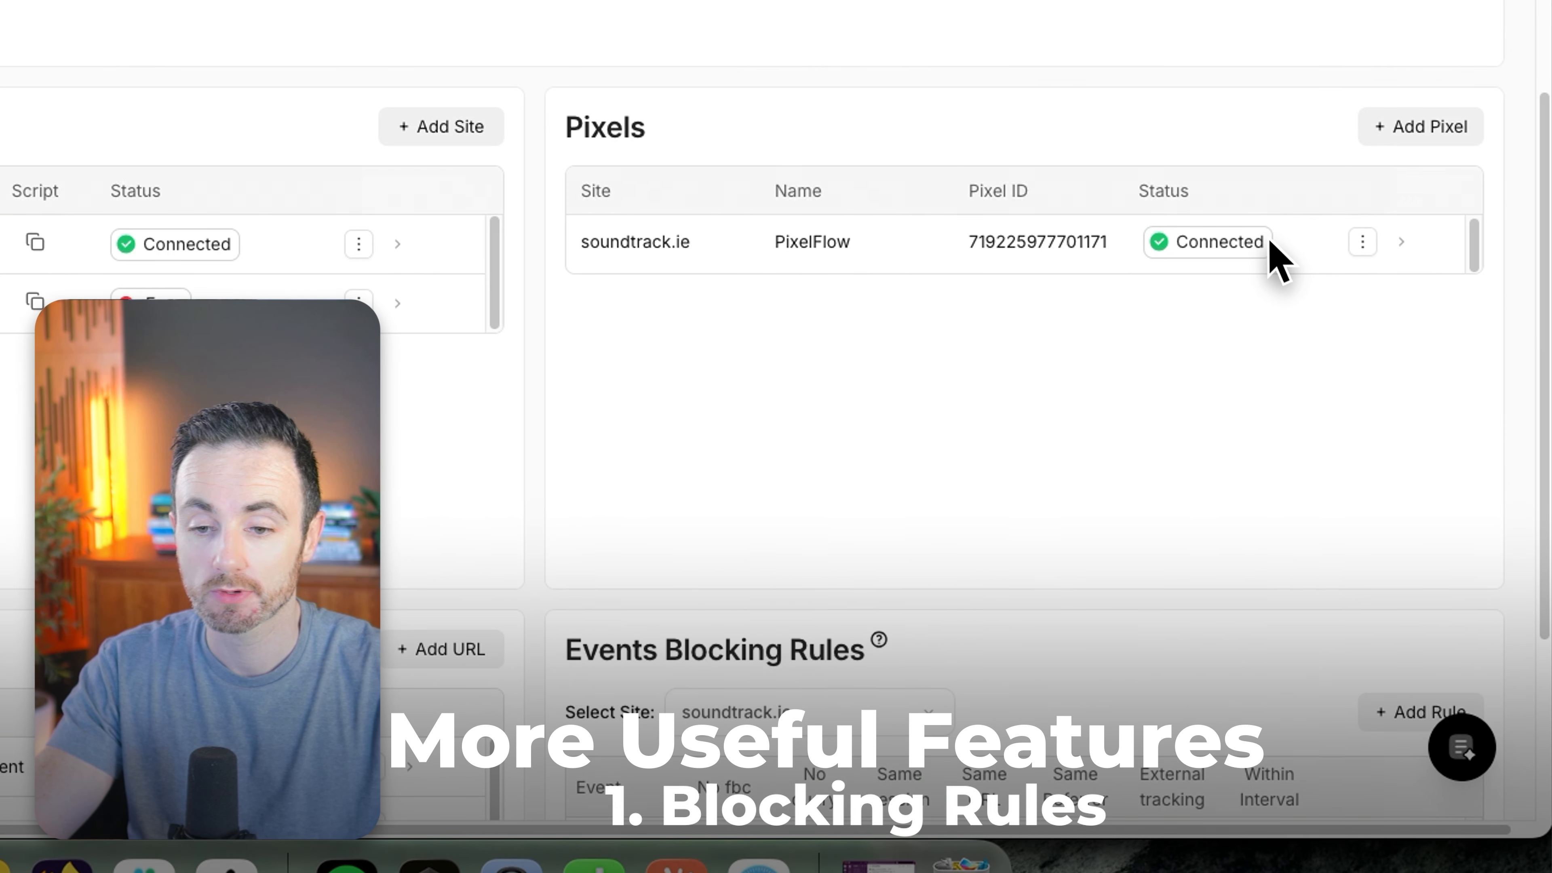
- Start a new events blocking rule for soundtrack.ie in PixelFlow and apply it to the Contact event
{"action": "scroll", "coordinate": [1075, 451], "scroll_direction": "down", "scroll_amount": 4}
{"action": "left_click", "coordinate": [1436, 461]}
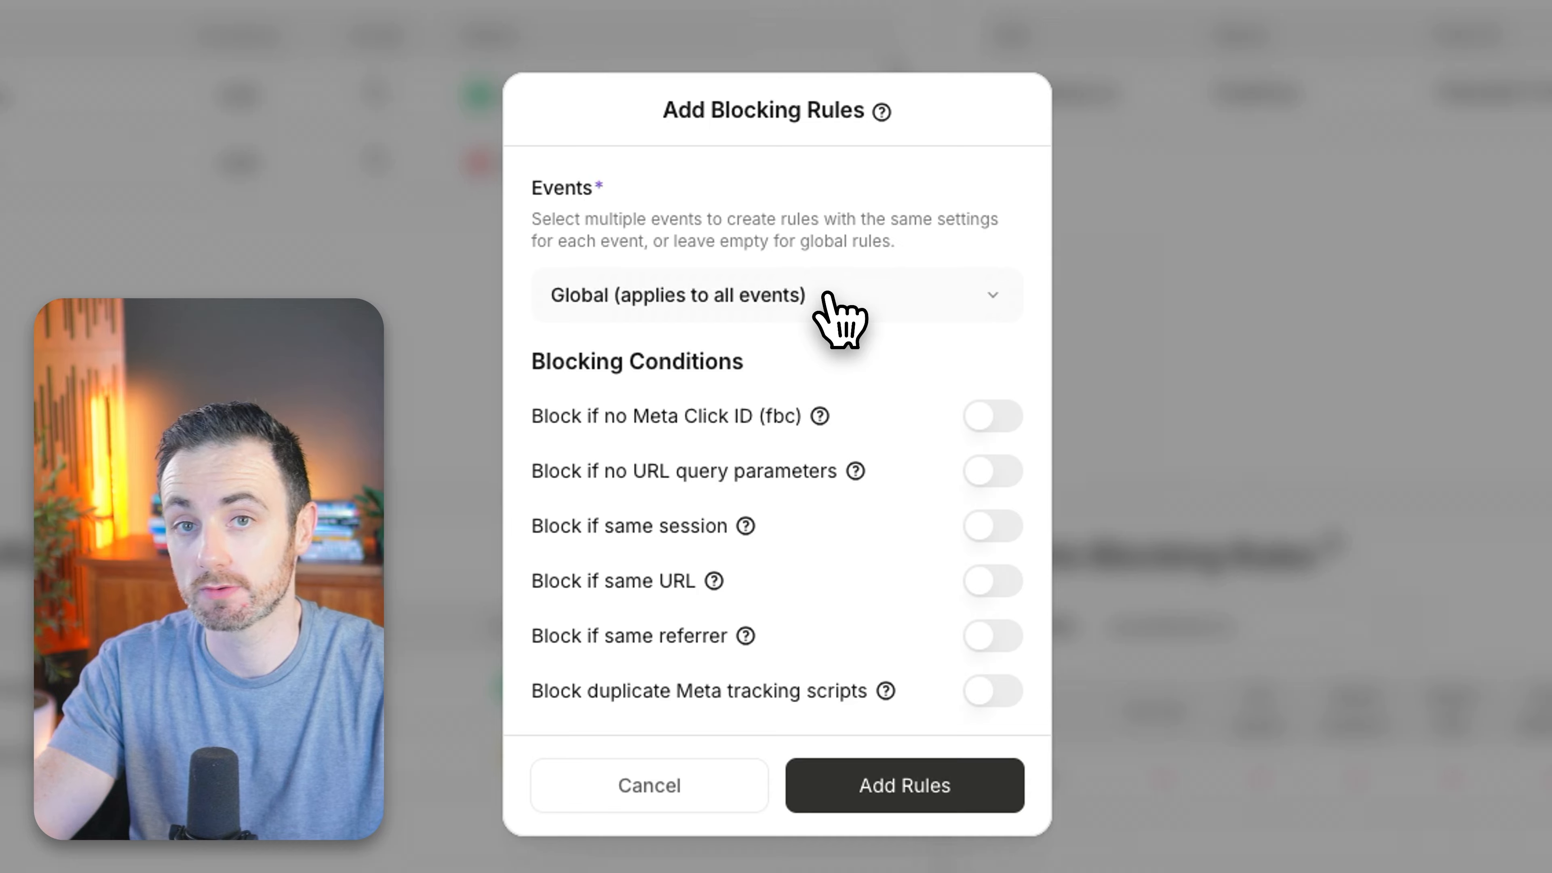
{"action": "left_click", "coordinate": [758, 295]}
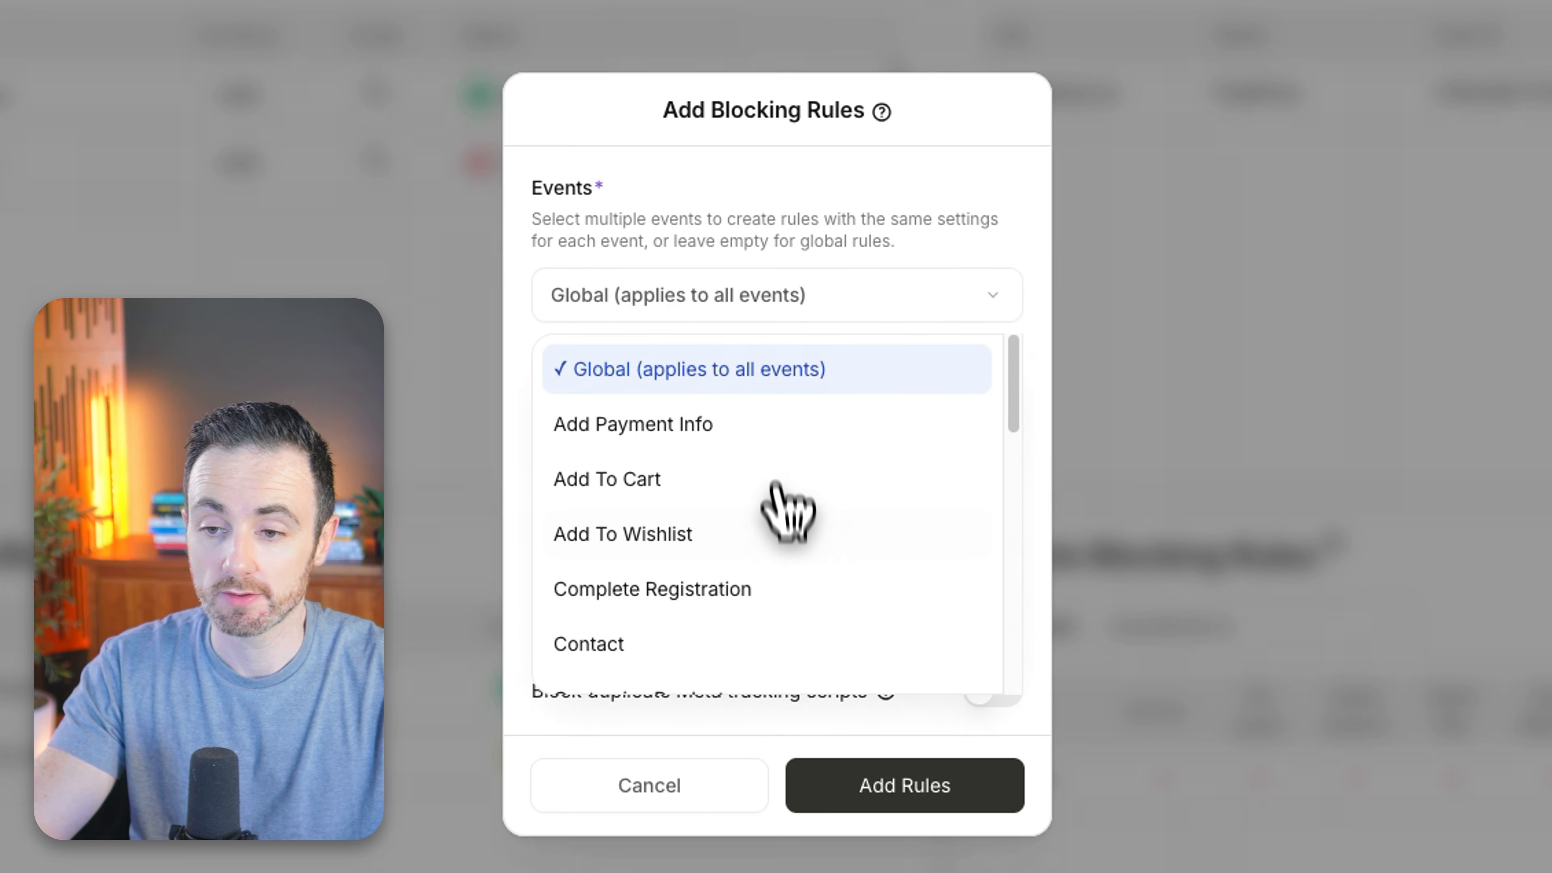
{"action": "scroll", "coordinate": [775, 532], "scroll_direction": "down", "scroll_amount": 1}
{"action": "scroll", "coordinate": [789, 563], "scroll_direction": "down", "scroll_amount": 2}
{"action": "left_click", "coordinate": [679, 483]}
- Enable blocking for the same session in the rule and set the duplicate-event interval to 5 with its time unit
{"action": "mouse_move", "coordinate": [859, 474]}
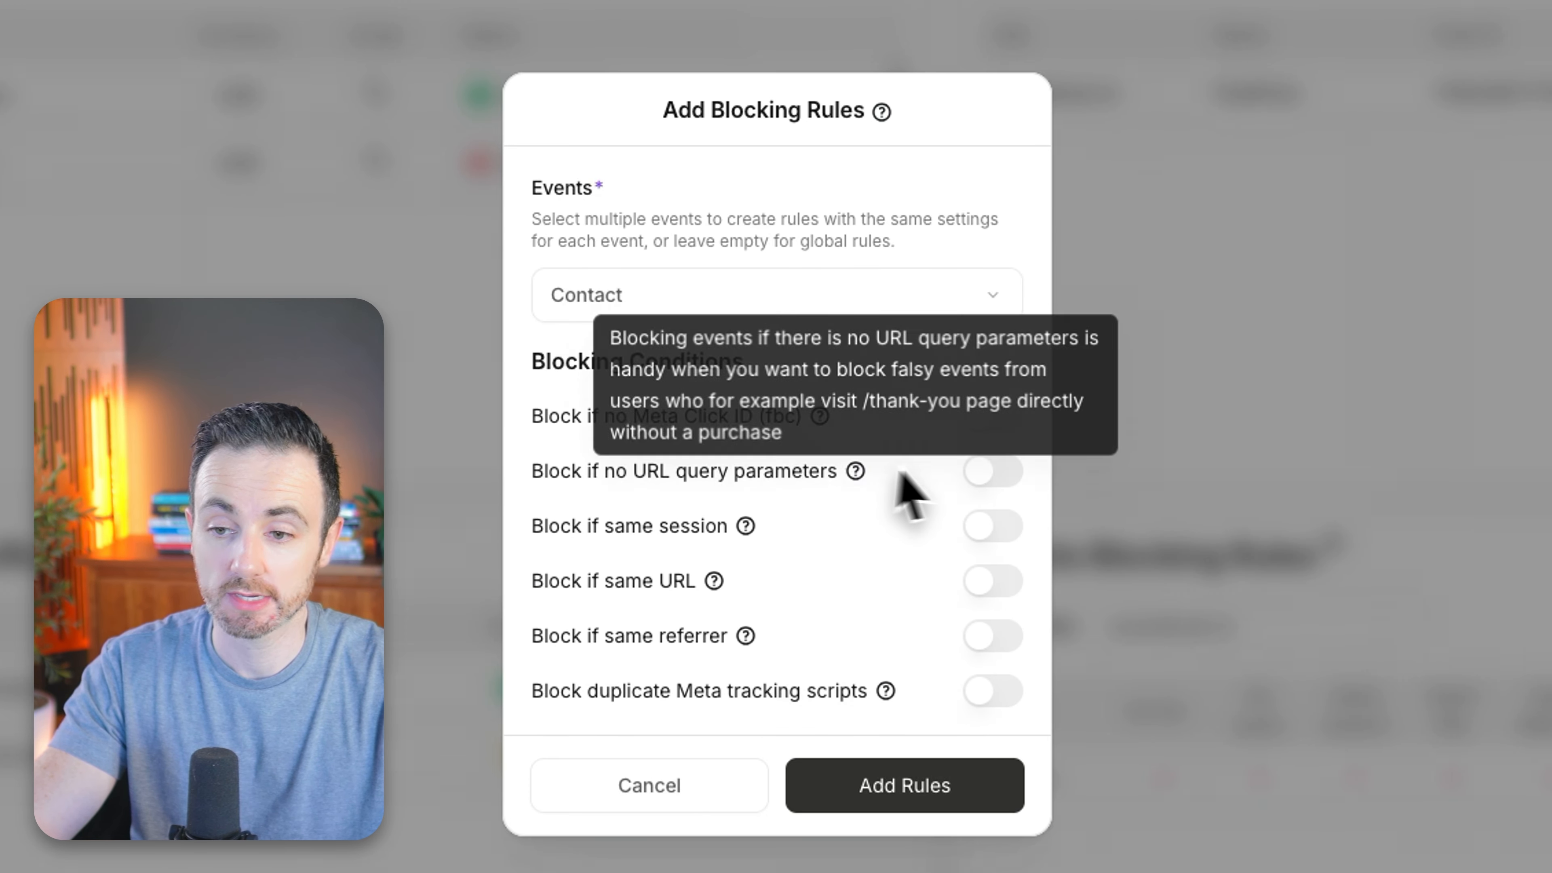
{"action": "left_click", "coordinate": [1014, 531]}
{"action": "double_click", "coordinate": [666, 713]}
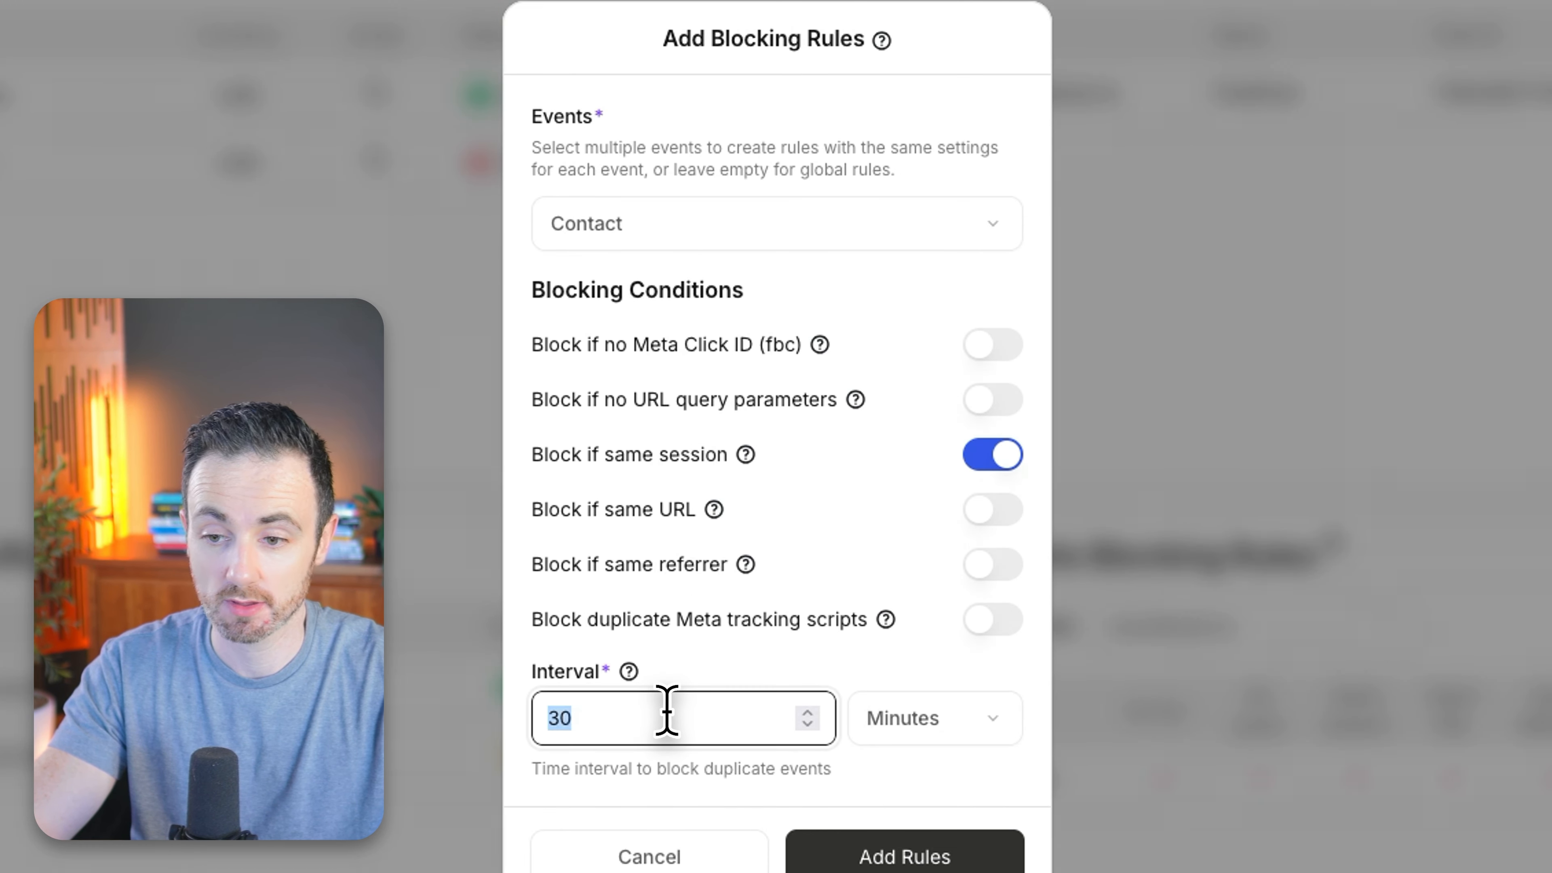
{"action": "type", "text": "5"}
{"action": "left_click", "coordinate": [953, 720]}
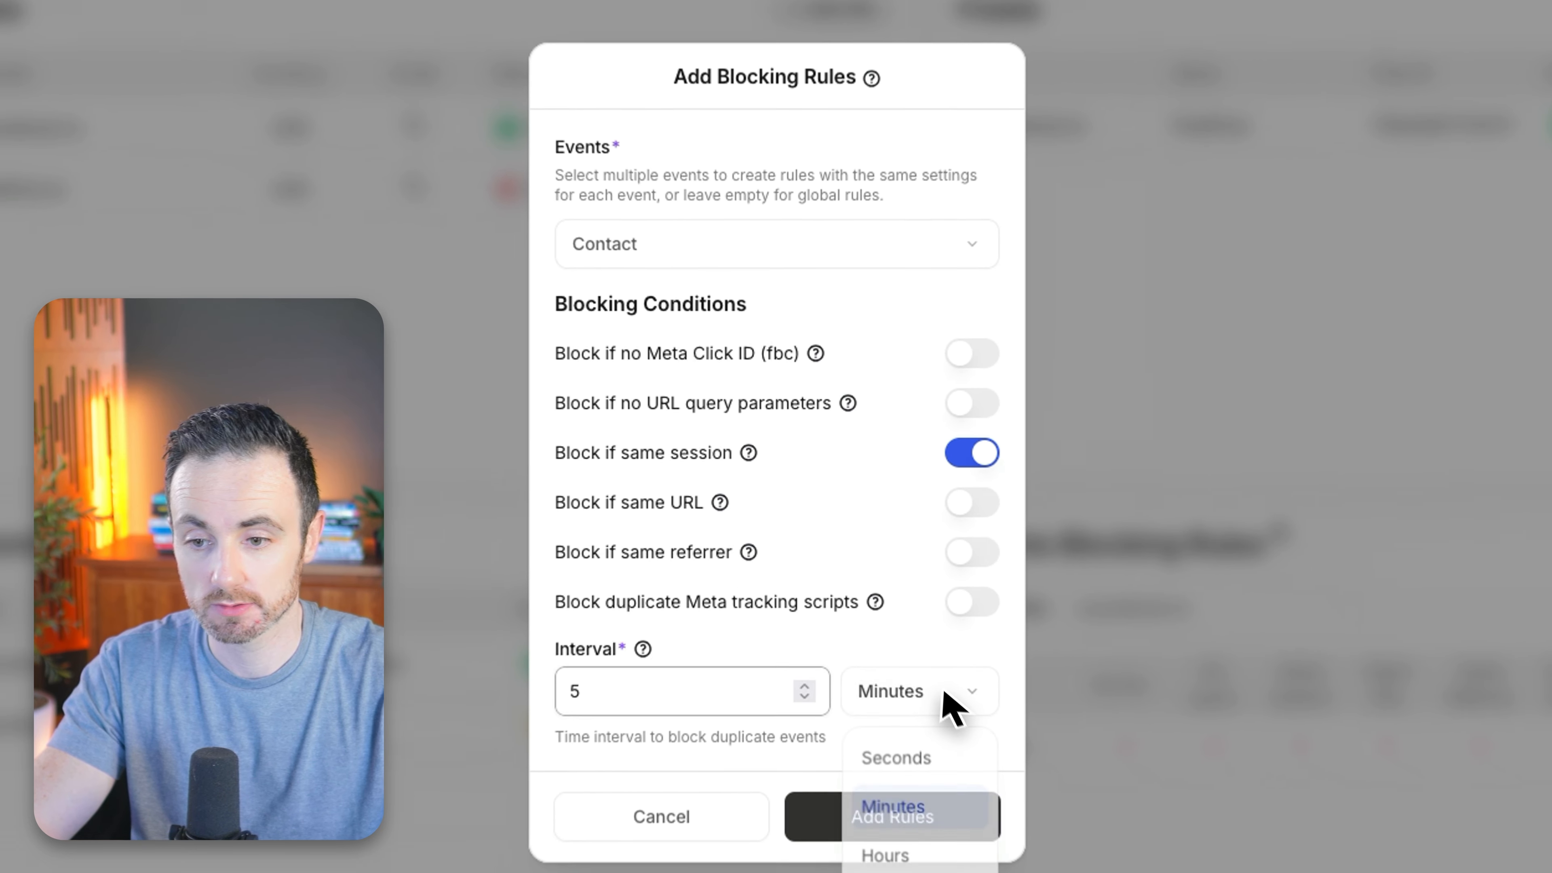
{"action": "left_click", "coordinate": [941, 868]}
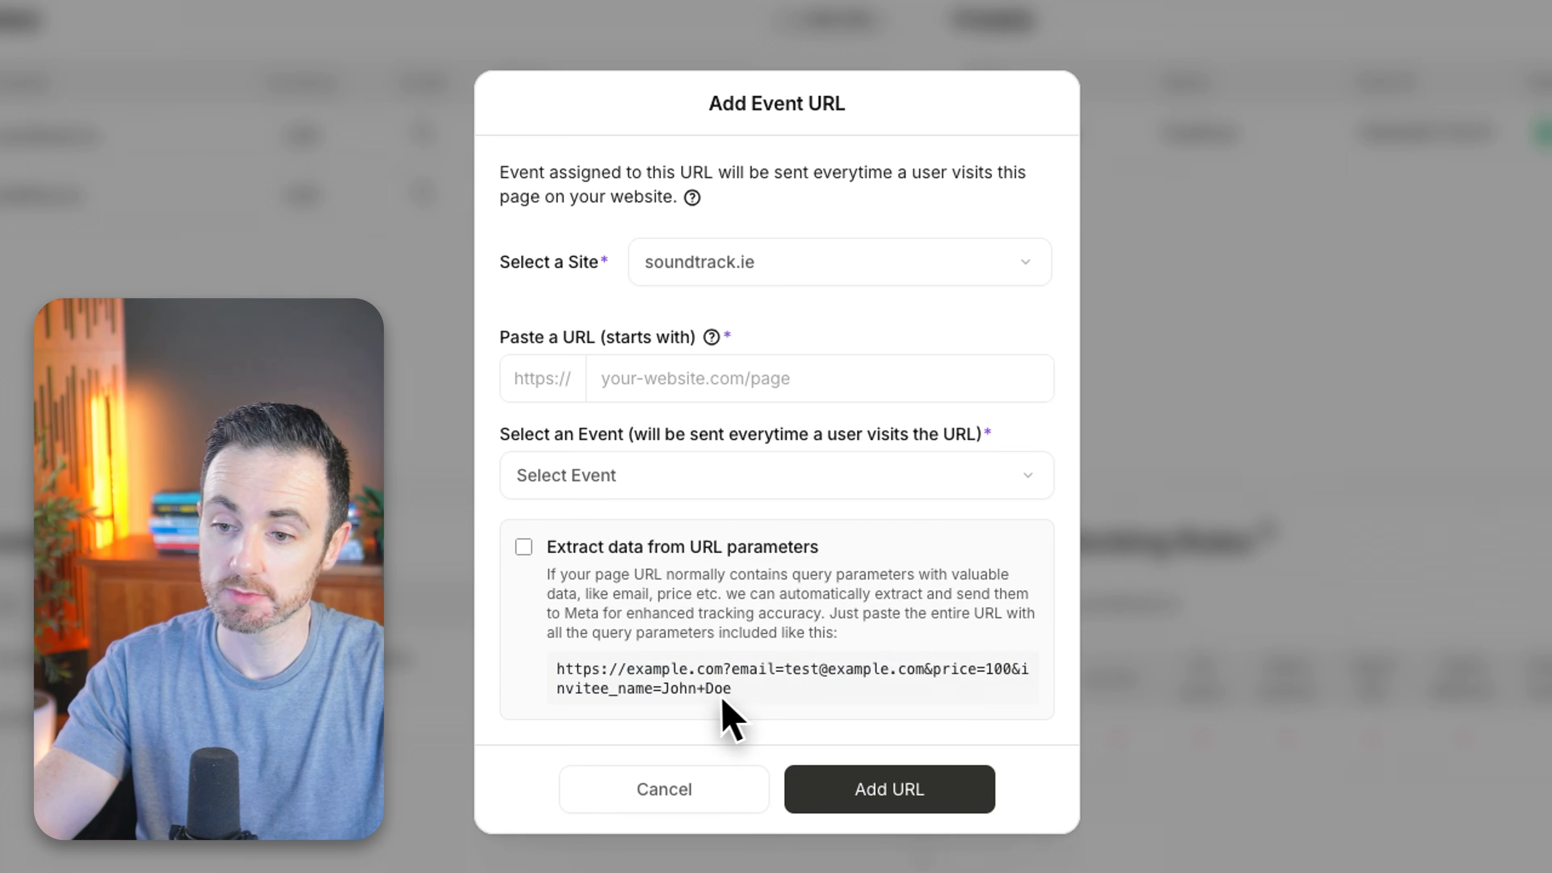
- Examine the example URL with query parameters under the option for extracting data from URL parameters
{"action": "left_click_drag", "start_coordinate": [732, 694], "coordinate": [559, 663]}
{"action": "left_click", "coordinate": [775, 688]}
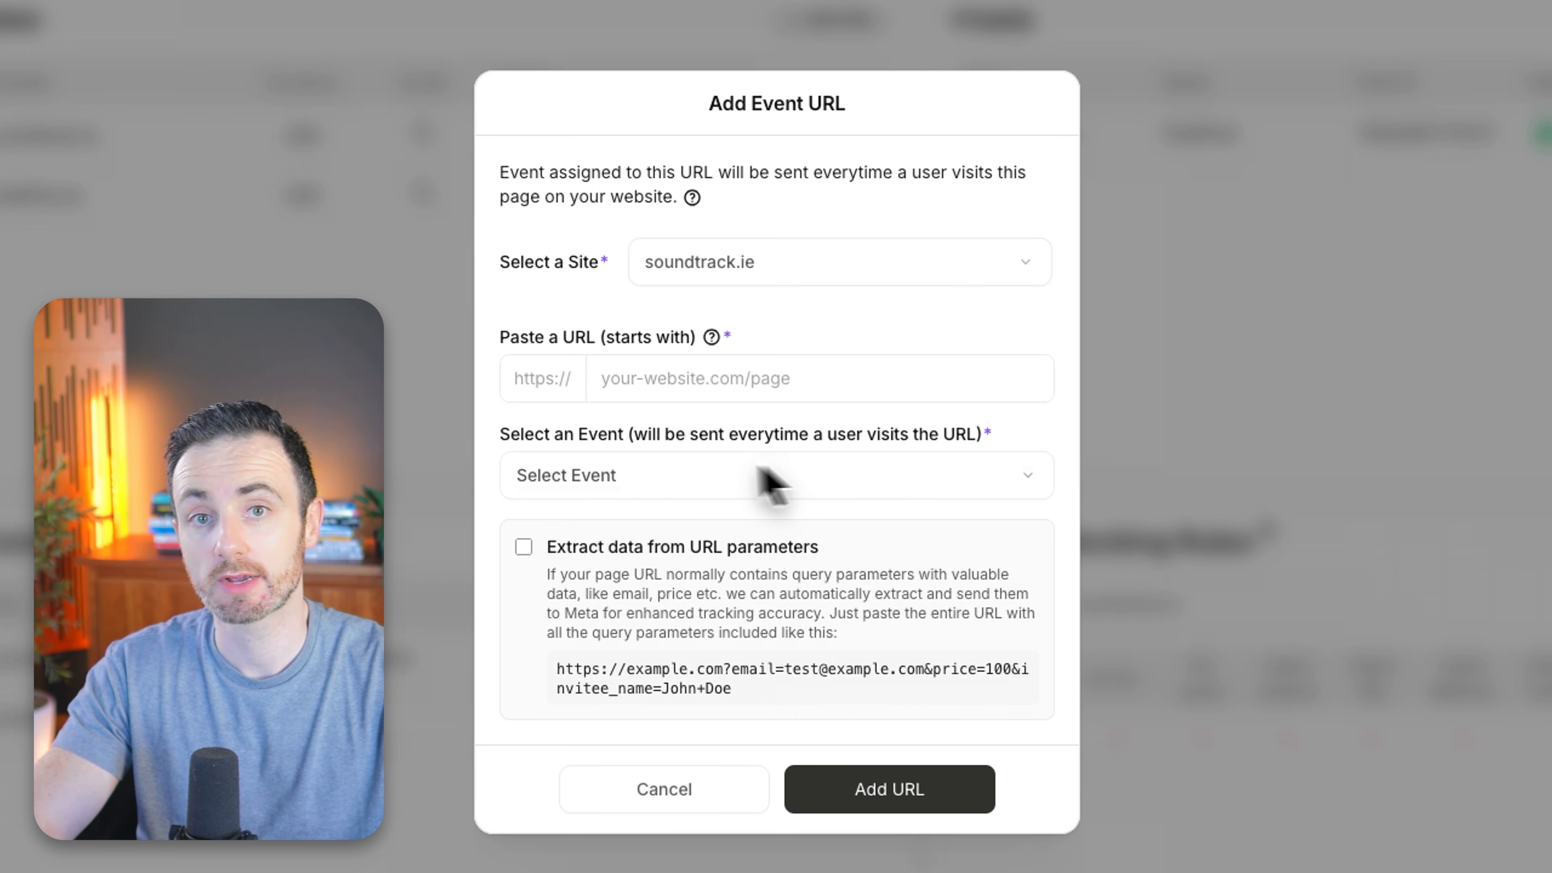
{"action": "left_click_drag", "start_coordinate": [749, 711], "coordinate": [548, 658]}
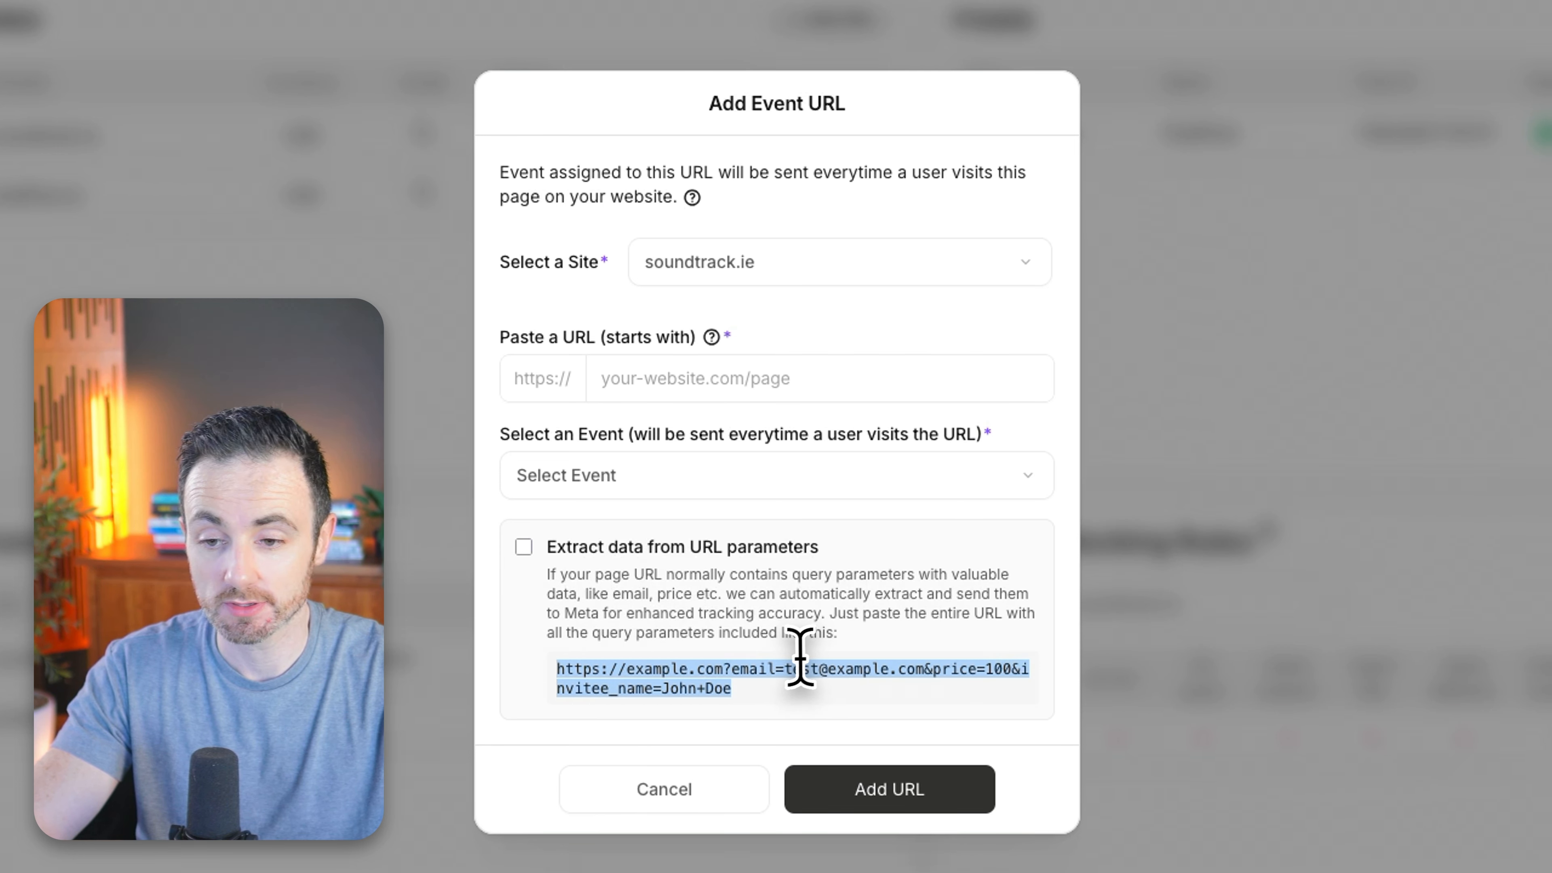